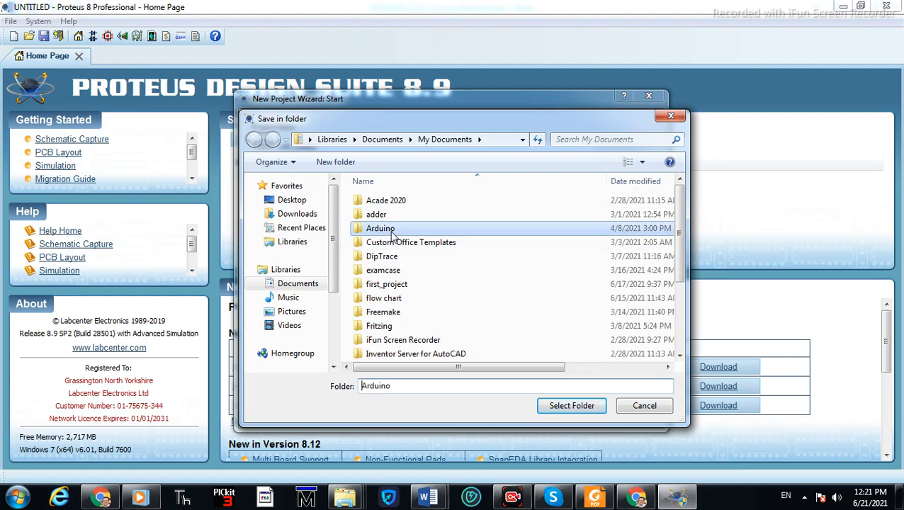
Choose the Lab1 folder as the new project's location and continue the wizard
scroll(393, 283, down, 1)
click(393, 326)
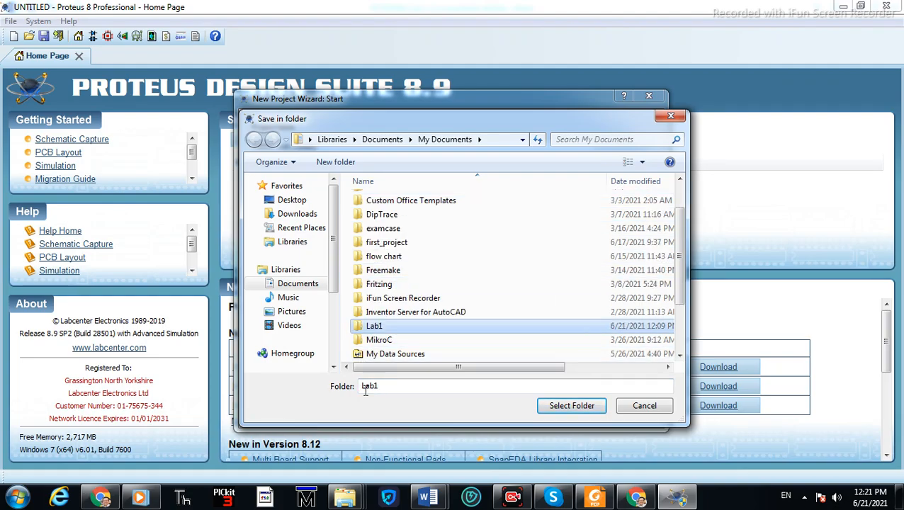
click(556, 406)
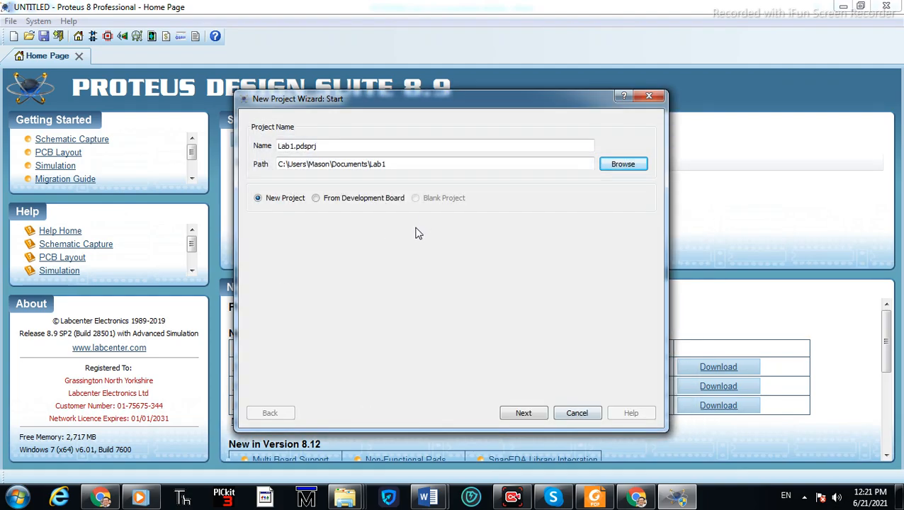
click(534, 412)
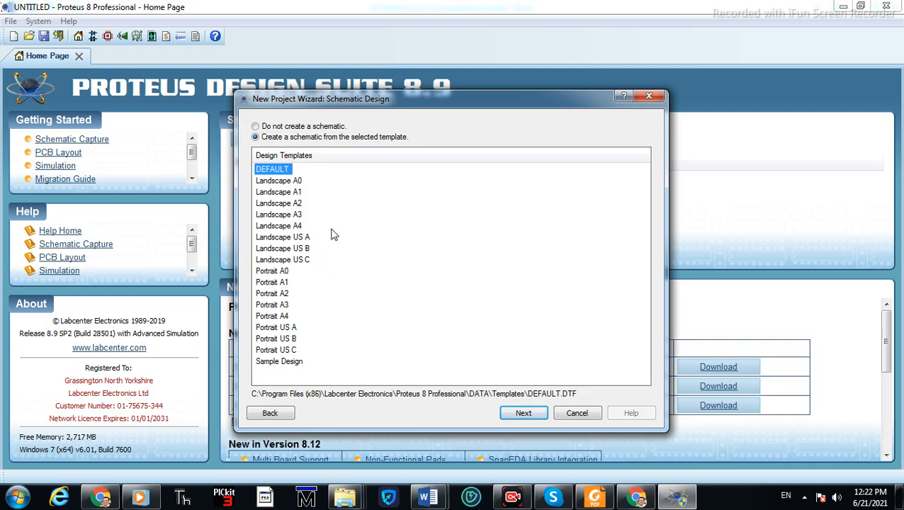
Create the schematic from the DEFAULT design template
click(284, 227)
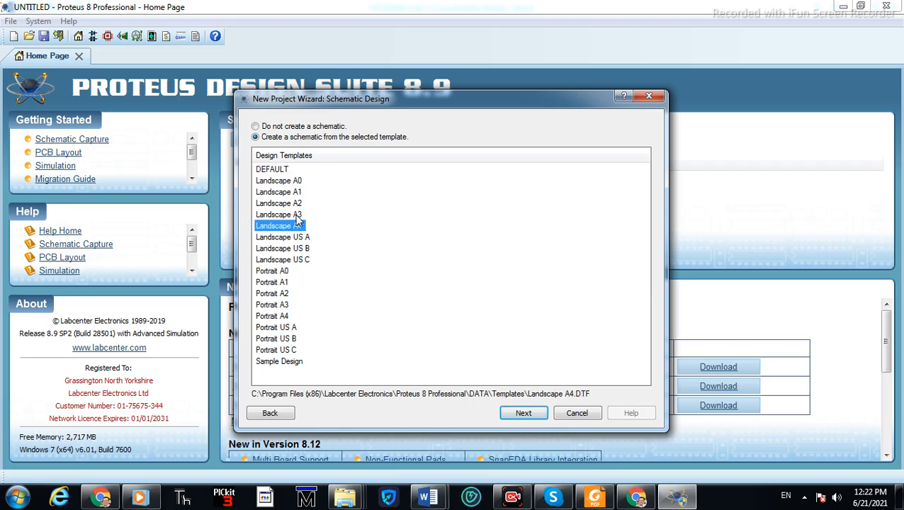
click(298, 215)
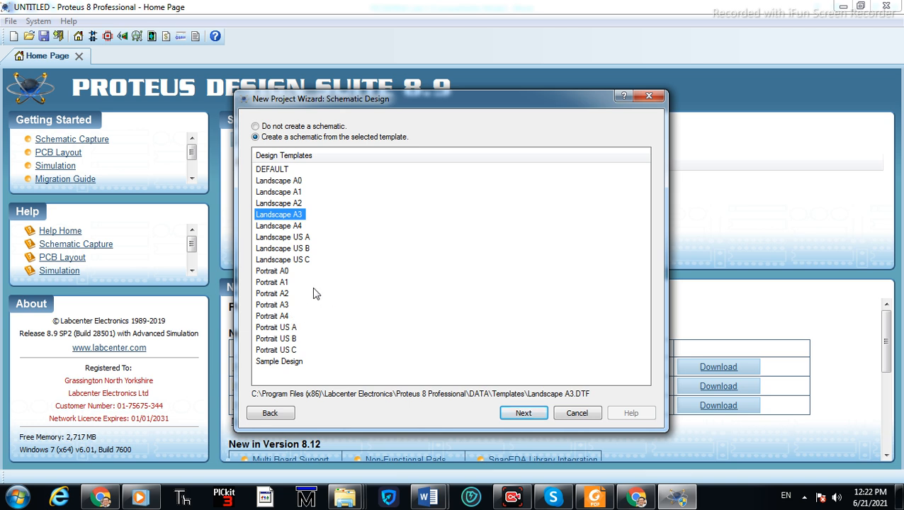
click(279, 171)
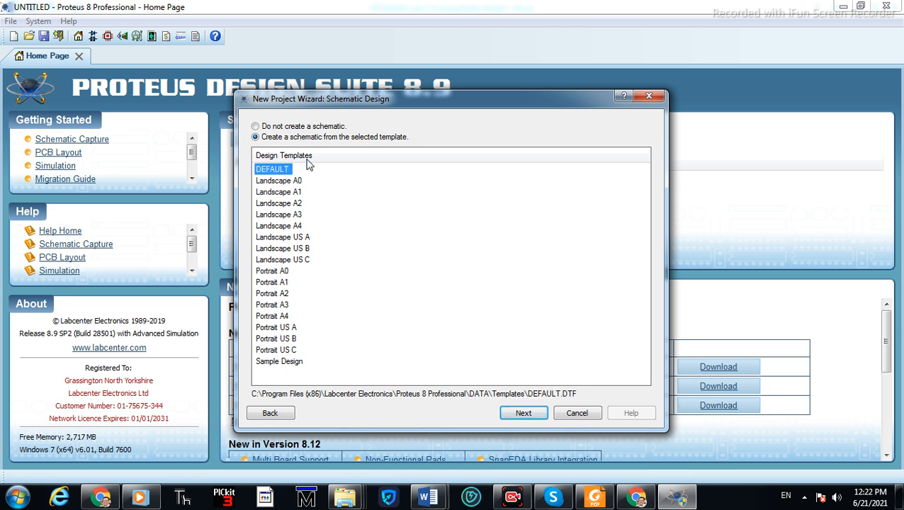
click(523, 412)
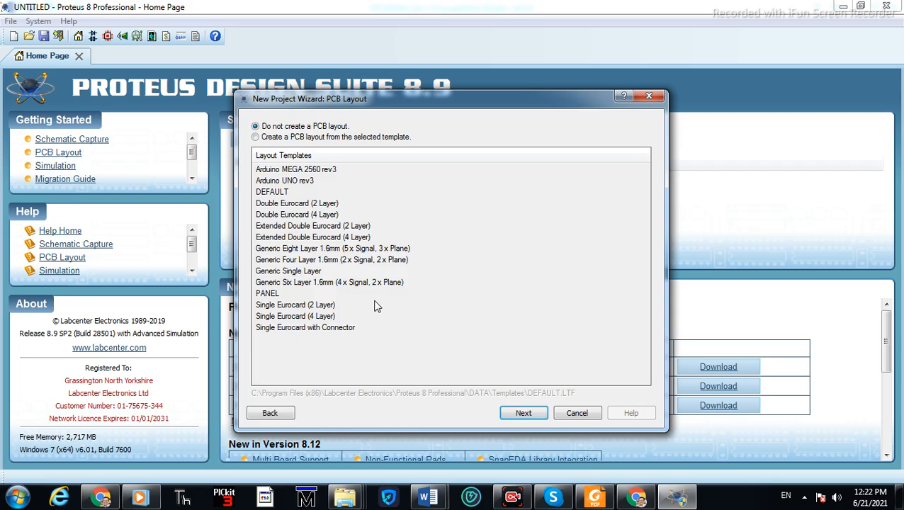
Skip the PCB layout and create a firmware project for the PIC16 family
click(538, 421)
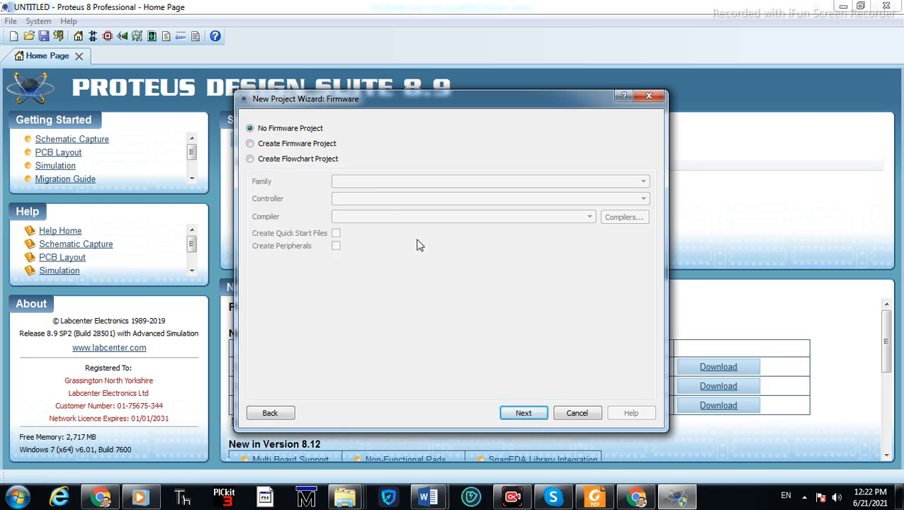
click(301, 143)
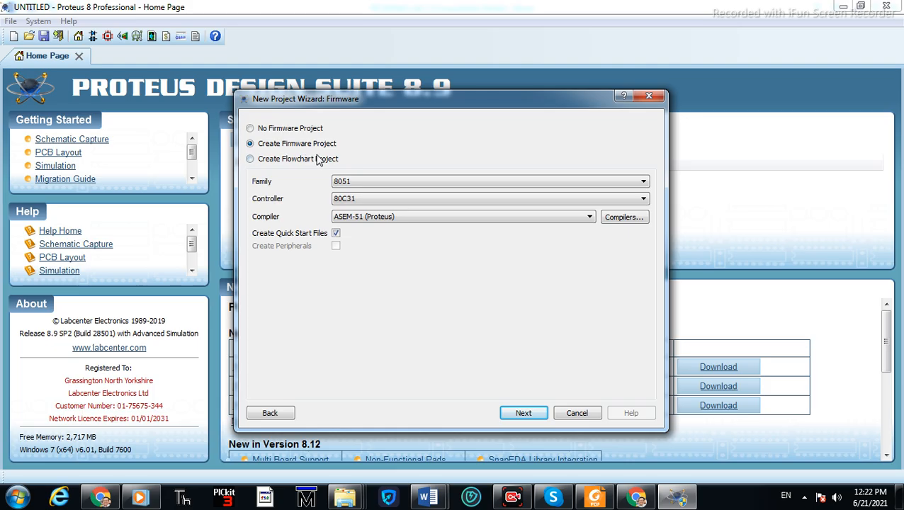
click(377, 183)
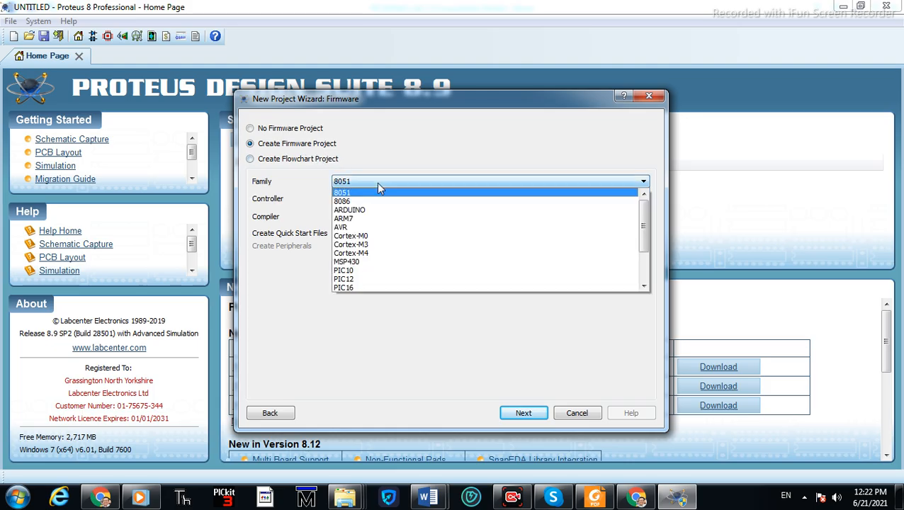
click(374, 288)
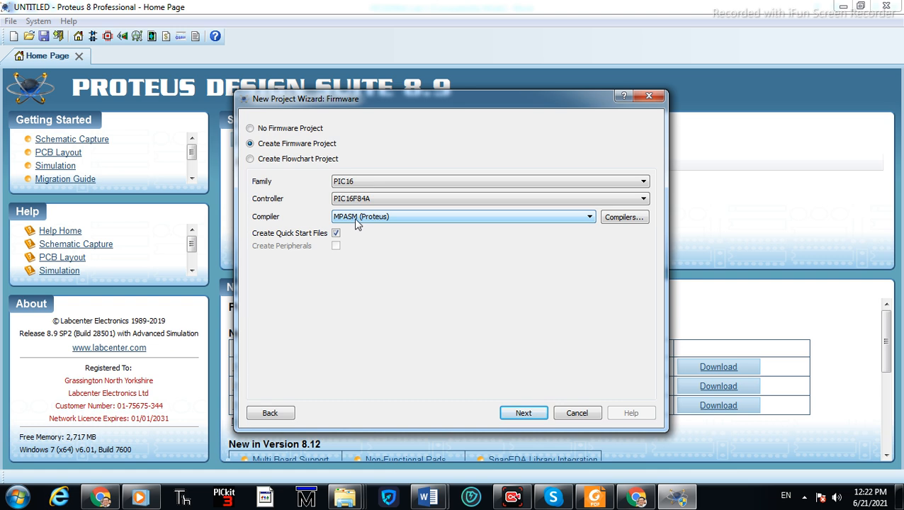
Accept the PIC16F84A controller with the MPASM (Proteus) compiler and finish the project wizard
click(536, 416)
click(525, 365)
click(523, 414)
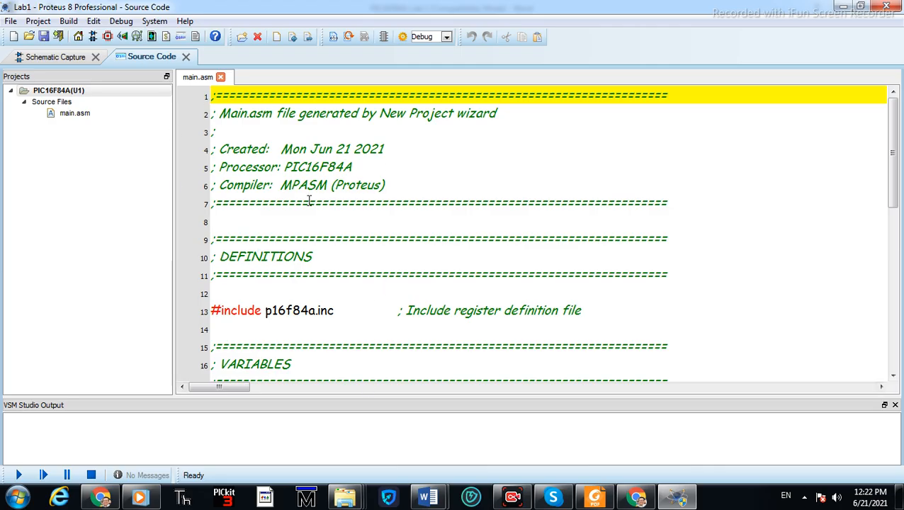
Open the schematic and review the reference LED circuit diagram in the Word lab document
click(309, 148)
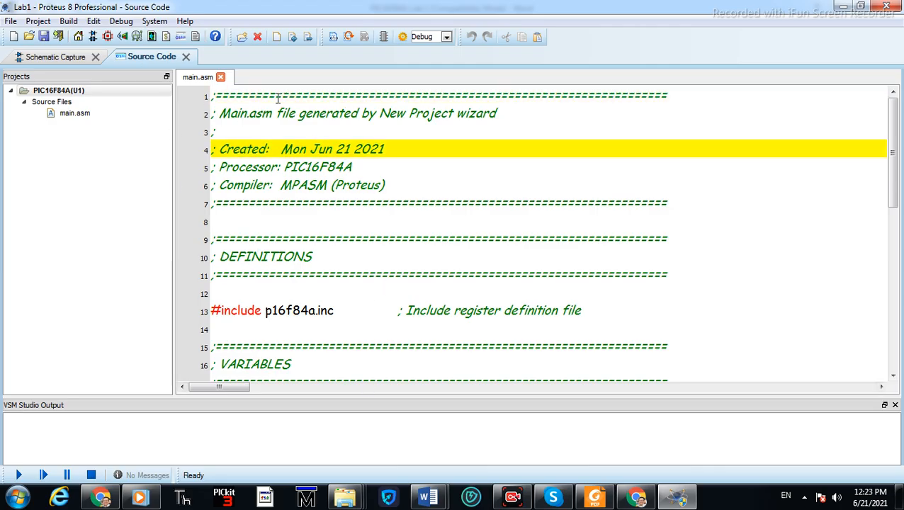
click(78, 57)
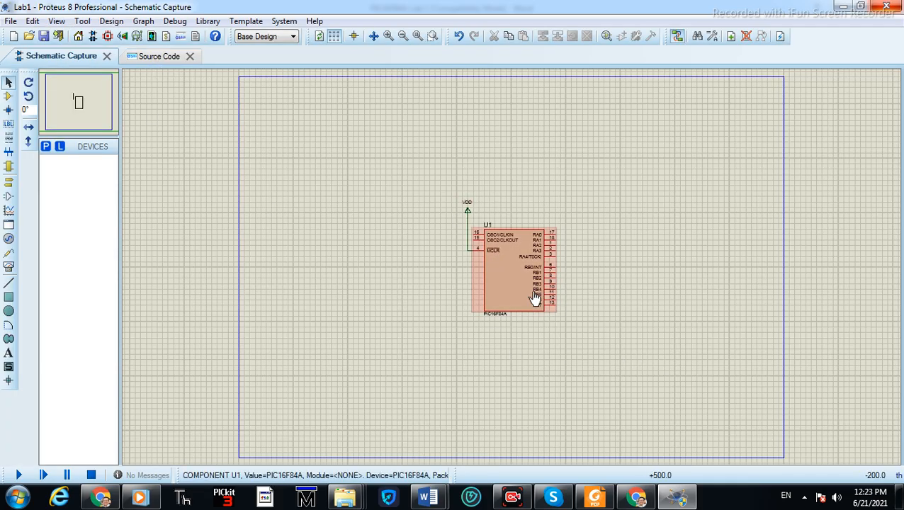
scroll(512, 272, up, 2)
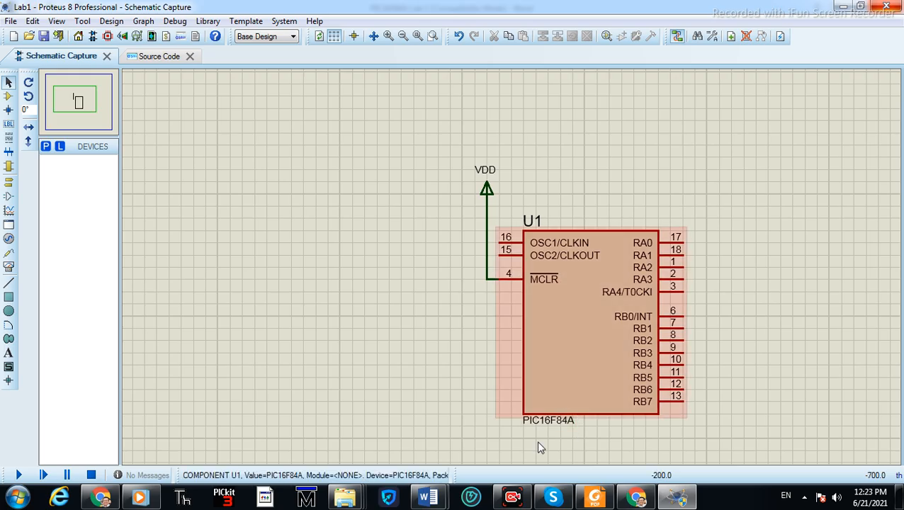
click(427, 496)
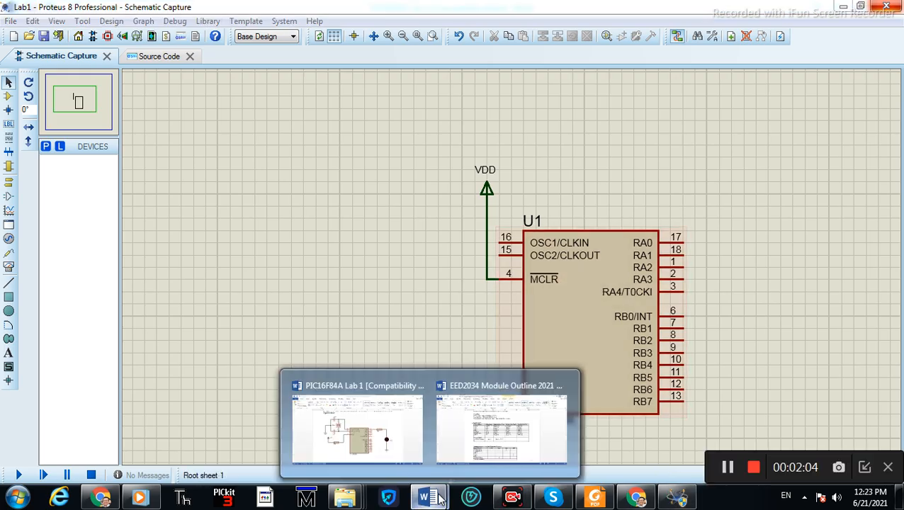
click(367, 442)
key(alt+Tab)
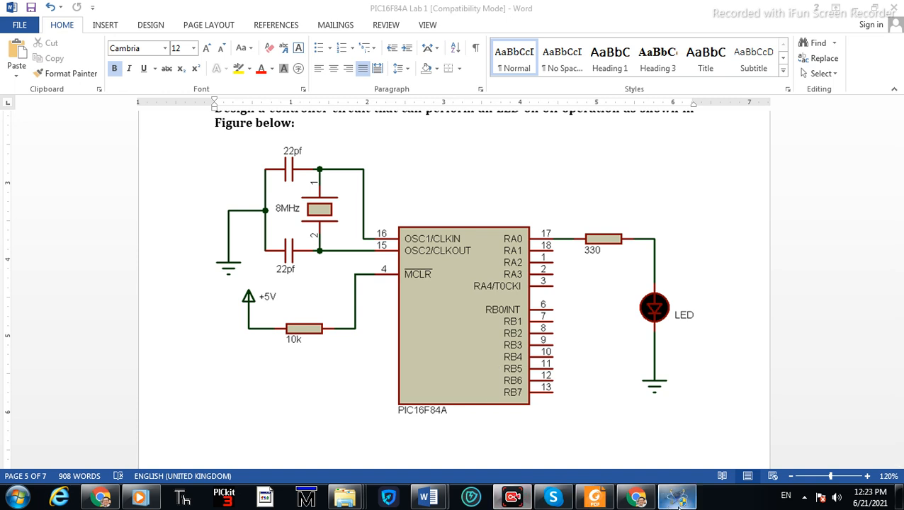
click(676, 497)
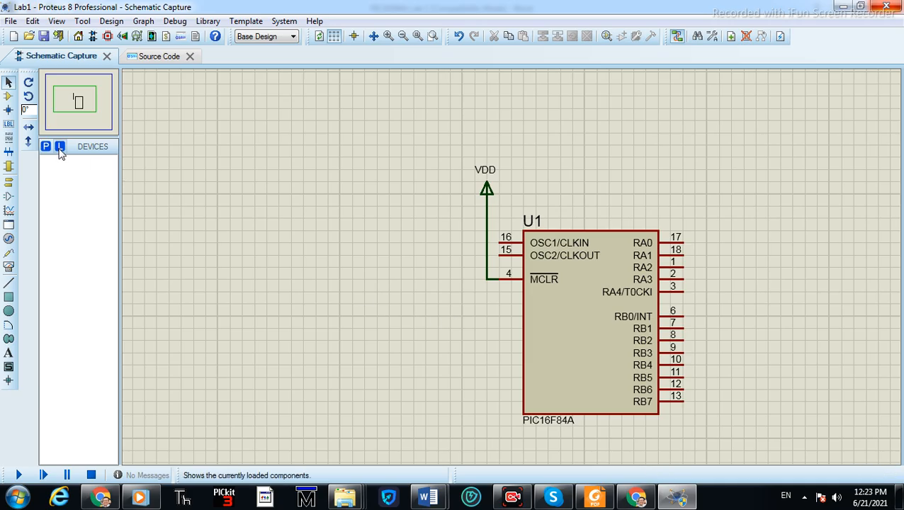
Pick the CRYSTAL device from the library by searching for crystal
click(9, 98)
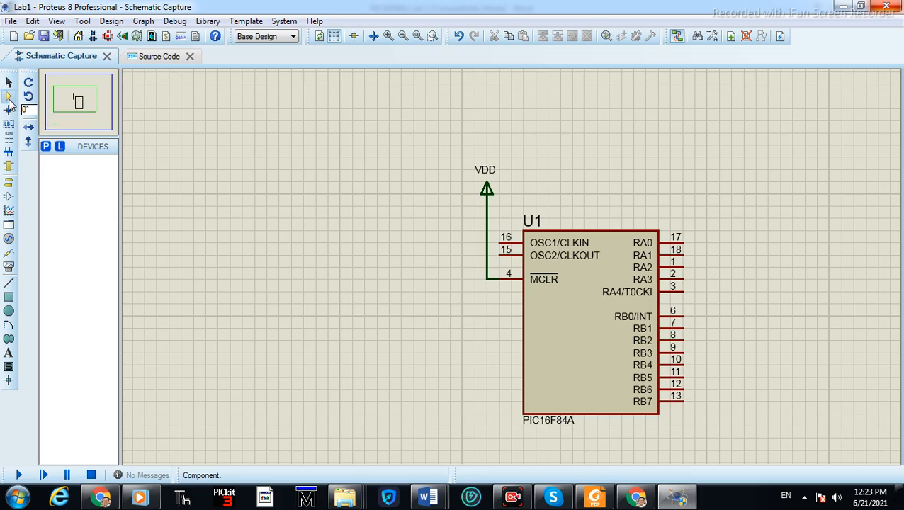
click(47, 147)
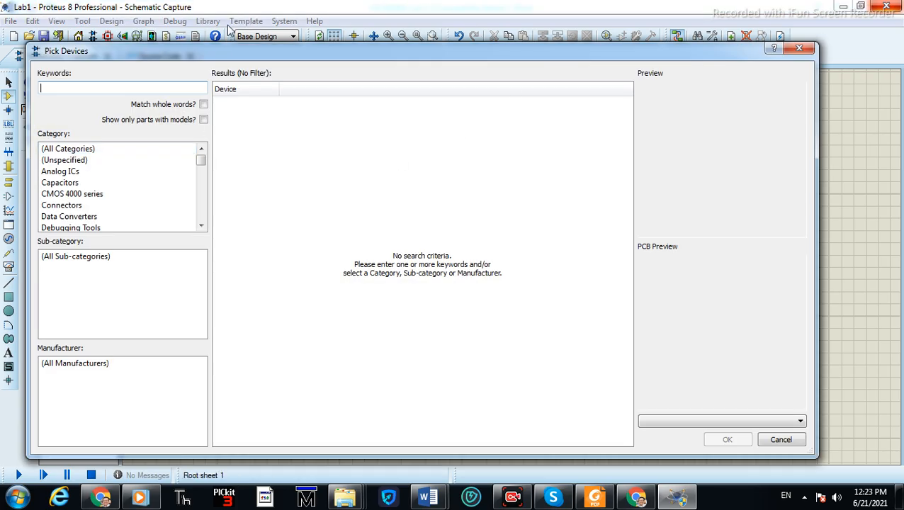
drag(400, 56, 423, 56)
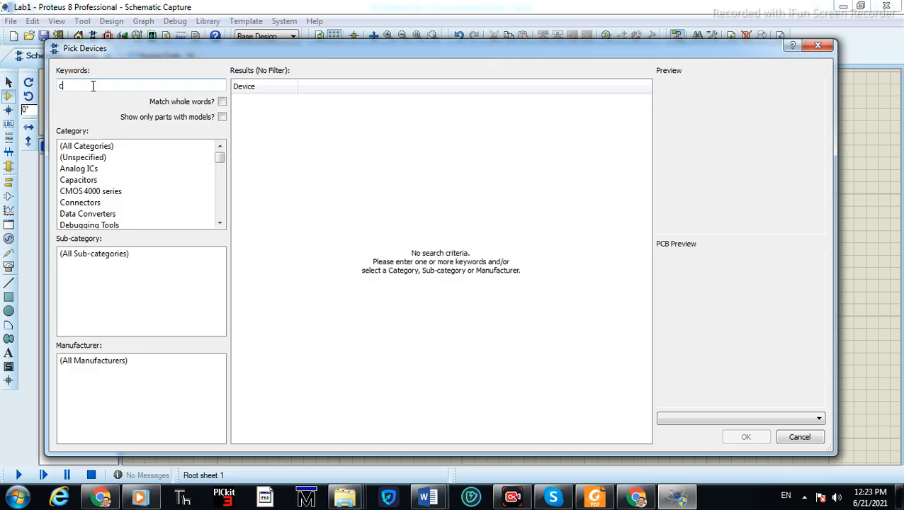
text(rystal)
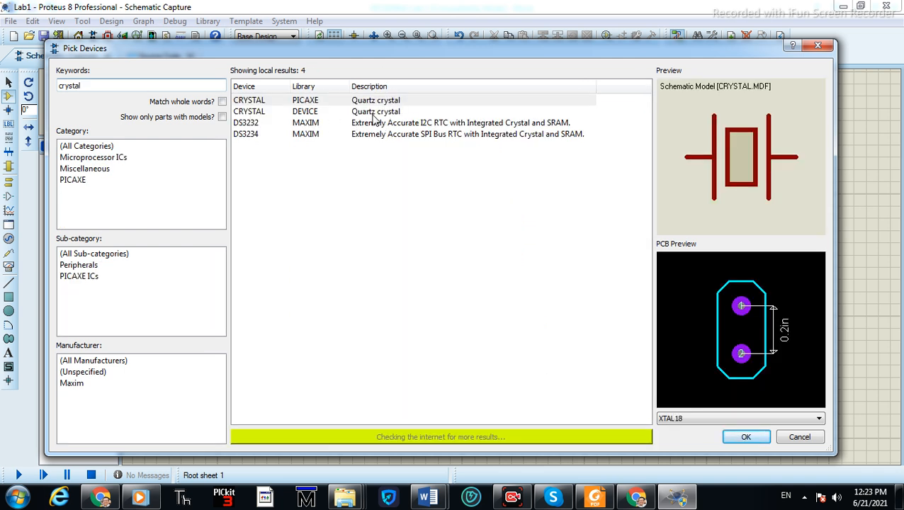
click(745, 434)
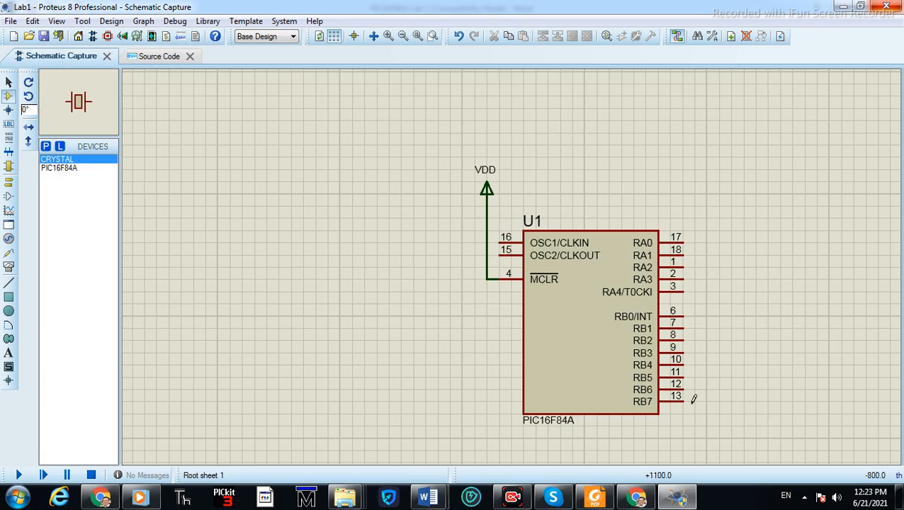
Place a crystal to the left of the microcontroller
click(368, 234)
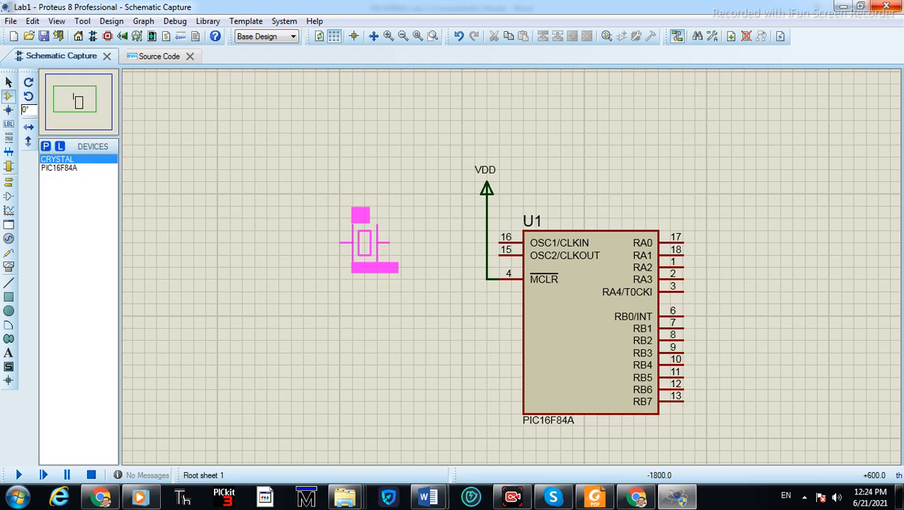
click(364, 243)
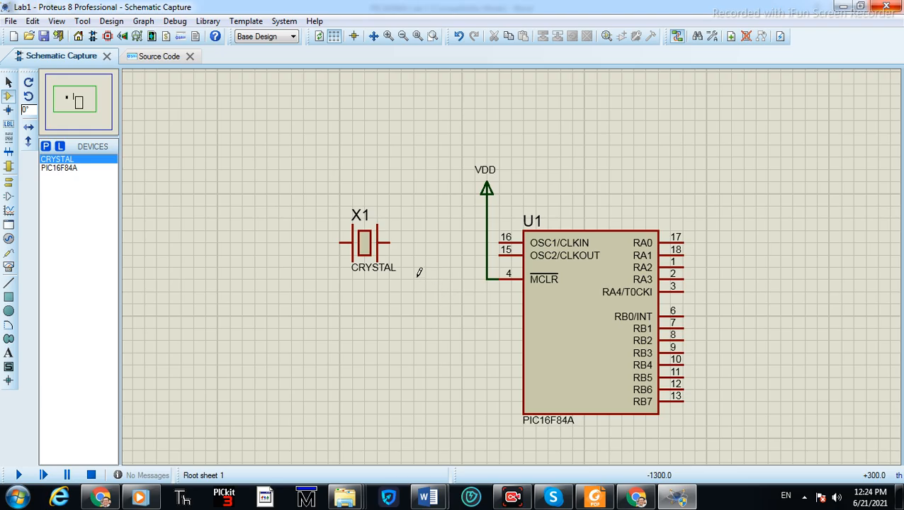
Set the crystal's part value to 4 Mhz
double_click(367, 256)
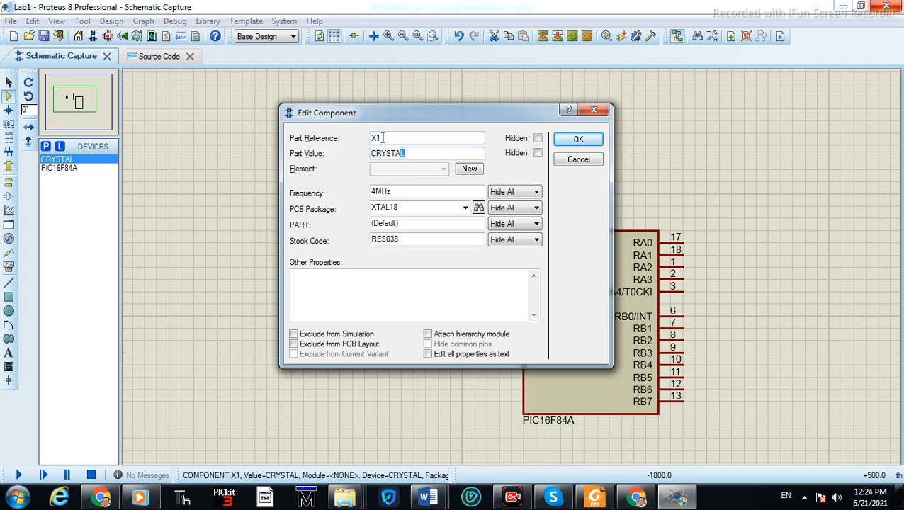
double_click(430, 154)
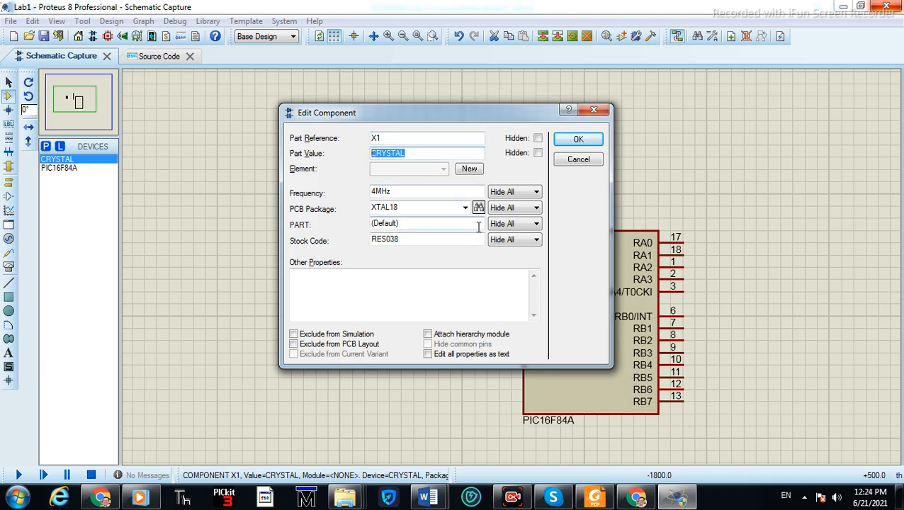
text(4 Mhz)
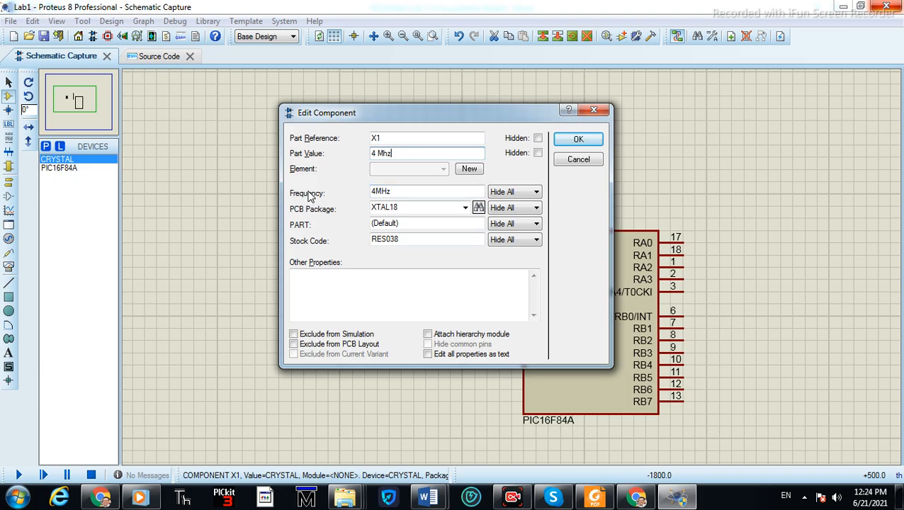
drag(391, 191, 369, 190)
click(394, 191)
drag(395, 191, 371, 189)
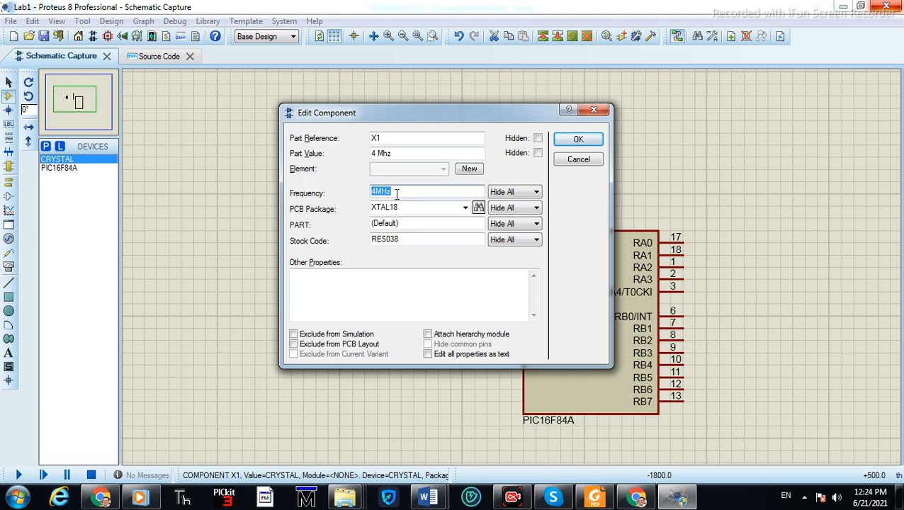
click(578, 139)
Move the crystal slightly right and then delete it
drag(363, 243, 388, 243)
right_click(398, 245)
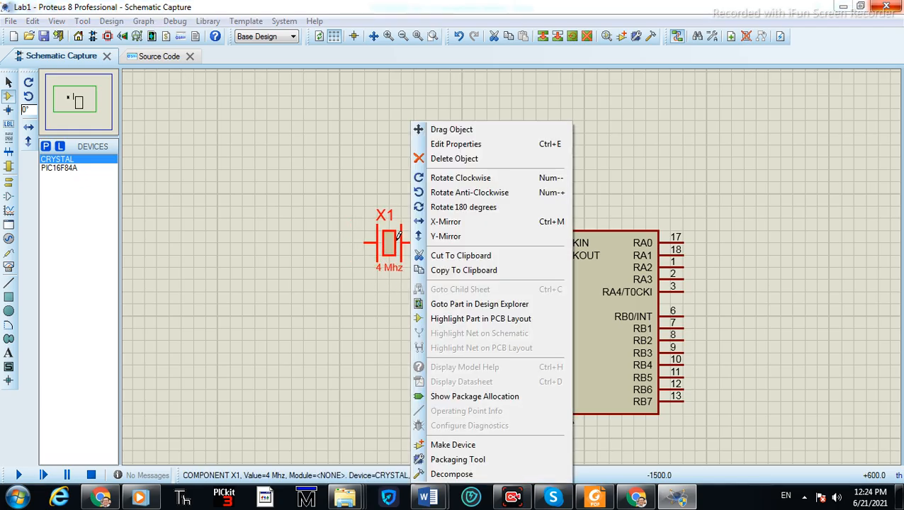
right_click(393, 239)
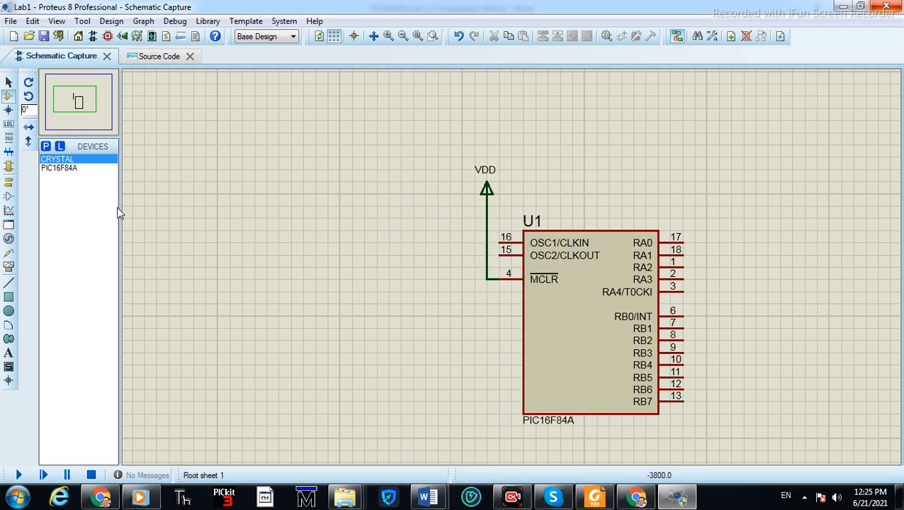
Place a new crystal to the left of the microcontroller
click(58, 160)
click(352, 269)
click(376, 245)
Set the new crystal's part value to 4 Mhz
double_click(376, 243)
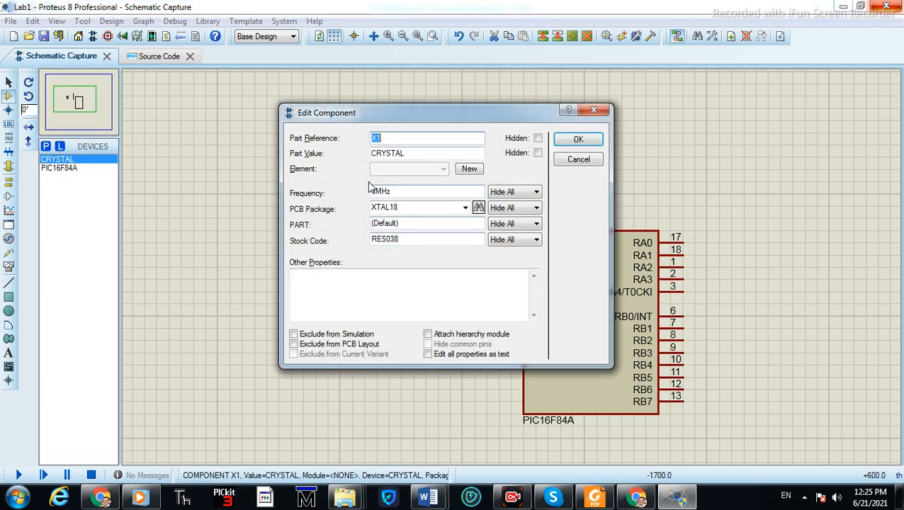
drag(407, 153, 318, 138)
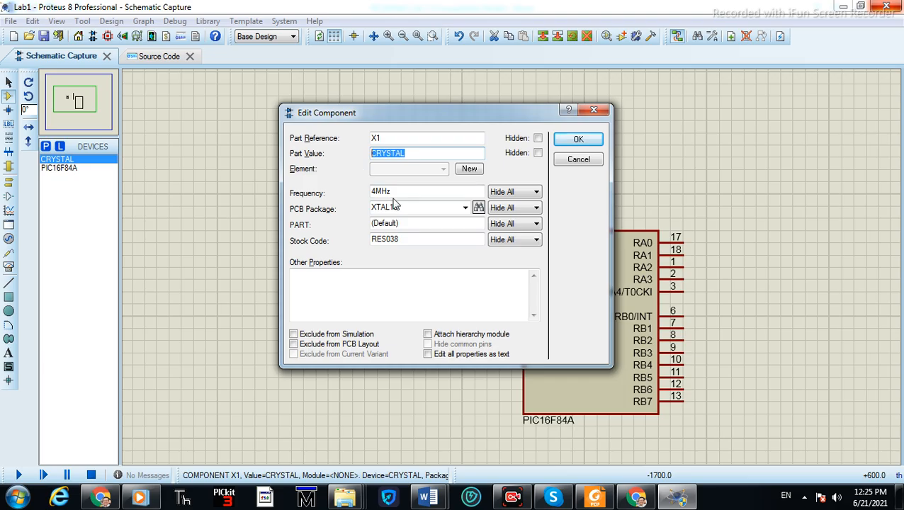
text(4 Mhz)
click(578, 139)
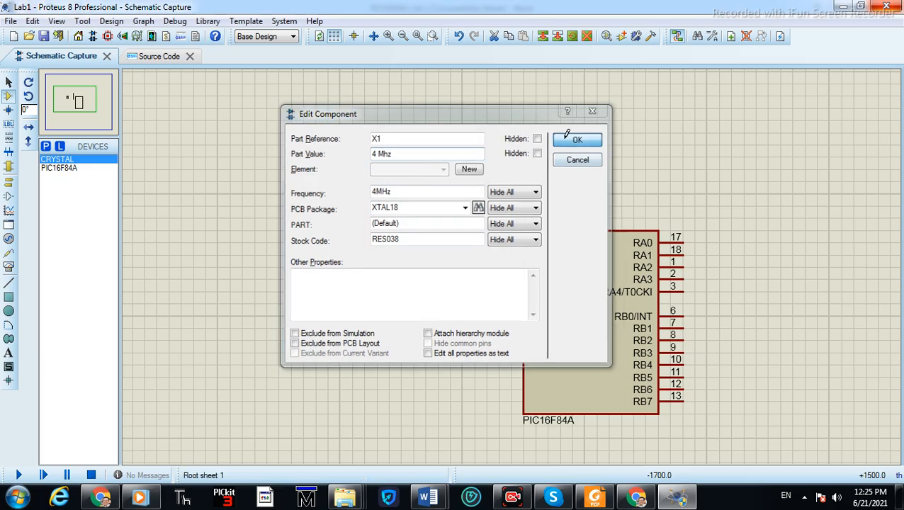
Rotate the crystal anti-clockwise so it stands vertically
right_click(365, 259)
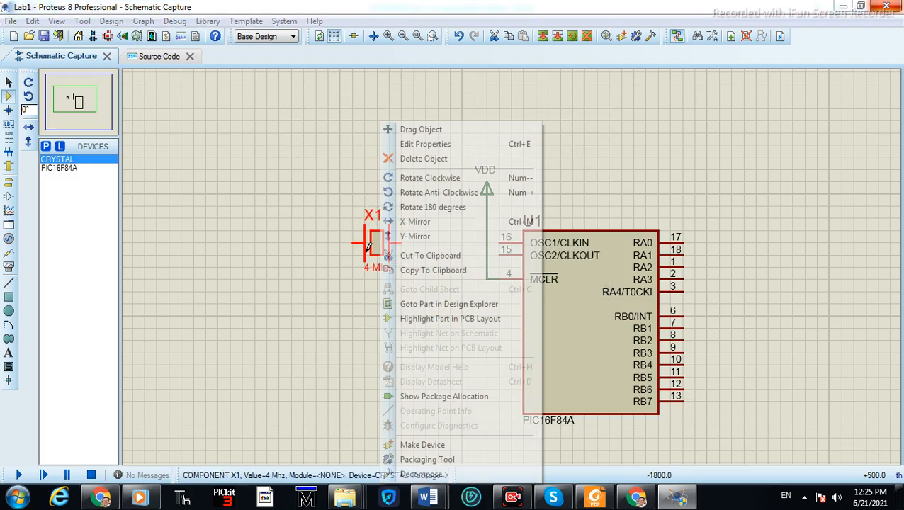
click(419, 193)
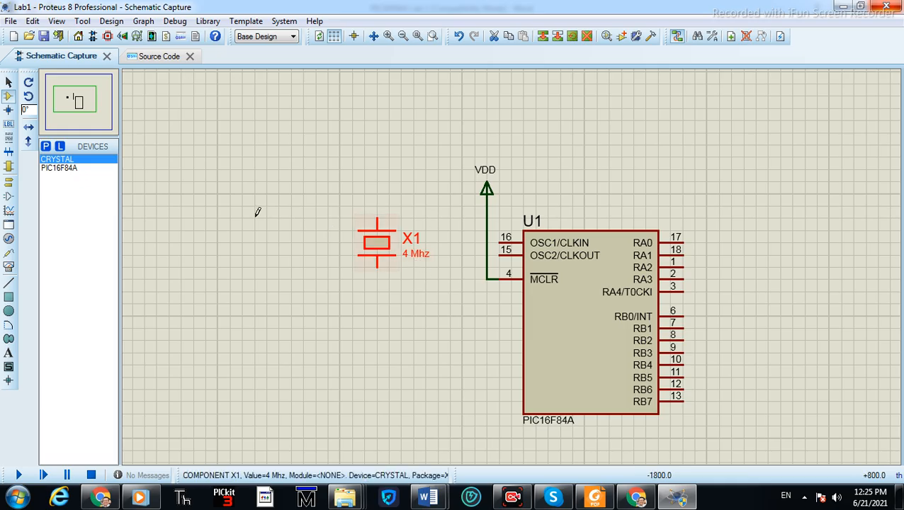
Pick the 22pF capacitor and place two copies, C1 and C2, left of the crystal
click(45, 148)
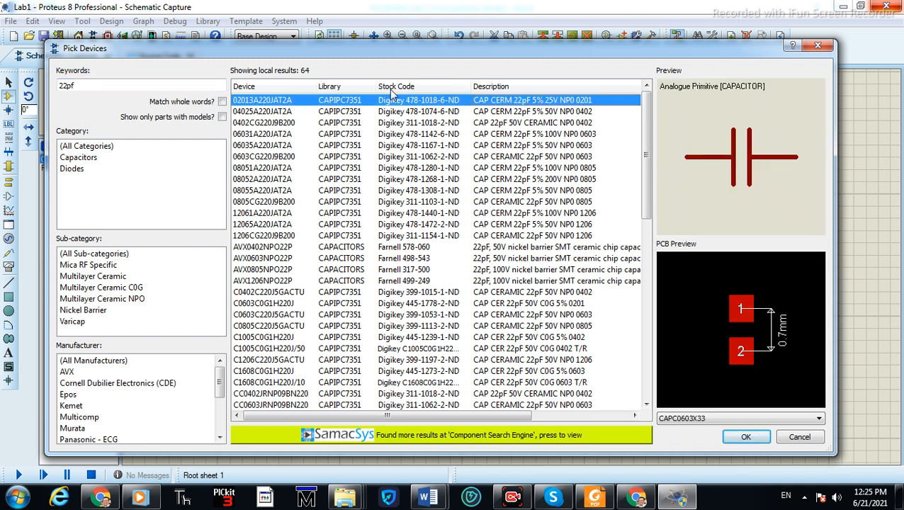
click(746, 436)
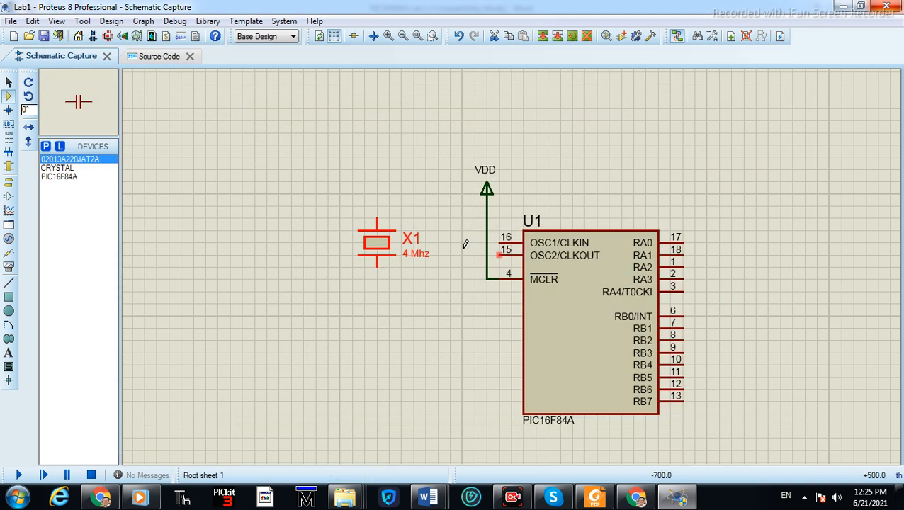
click(256, 216)
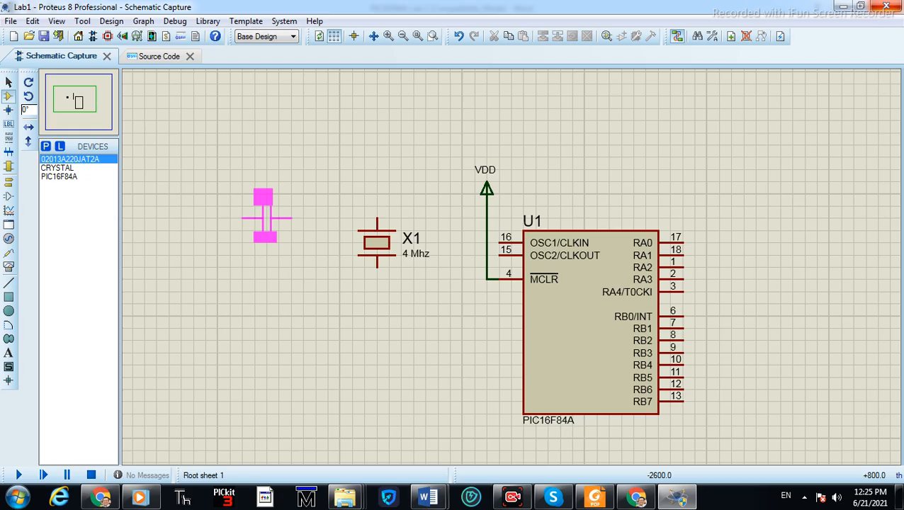
click(315, 206)
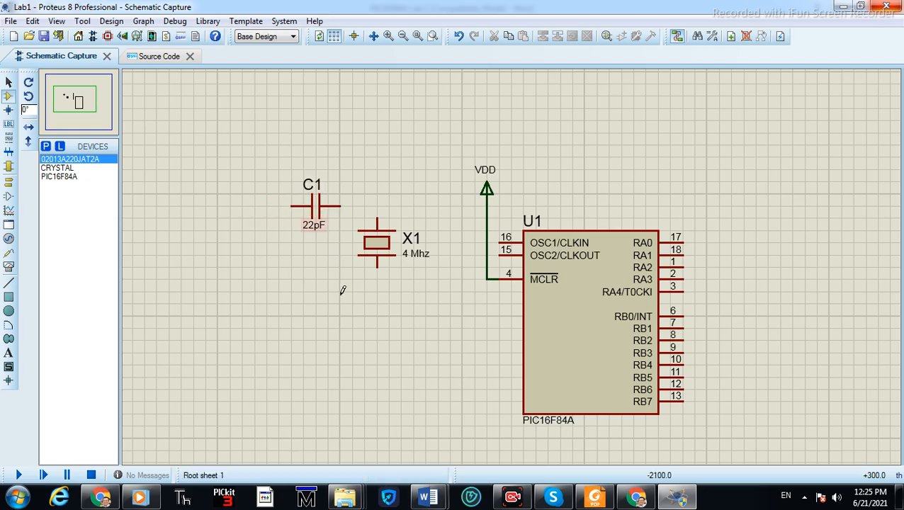
click(315, 267)
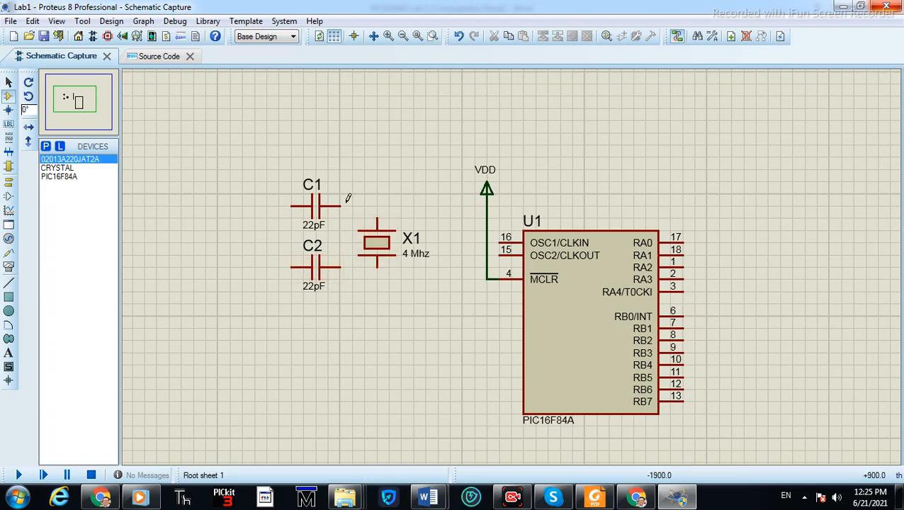
Place a ground terminal to the left of the two capacitors
click(10, 183)
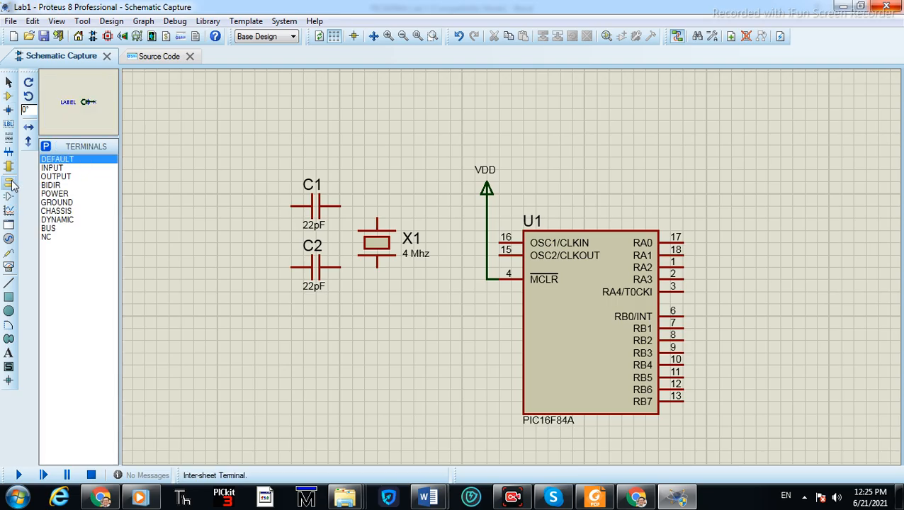
click(57, 203)
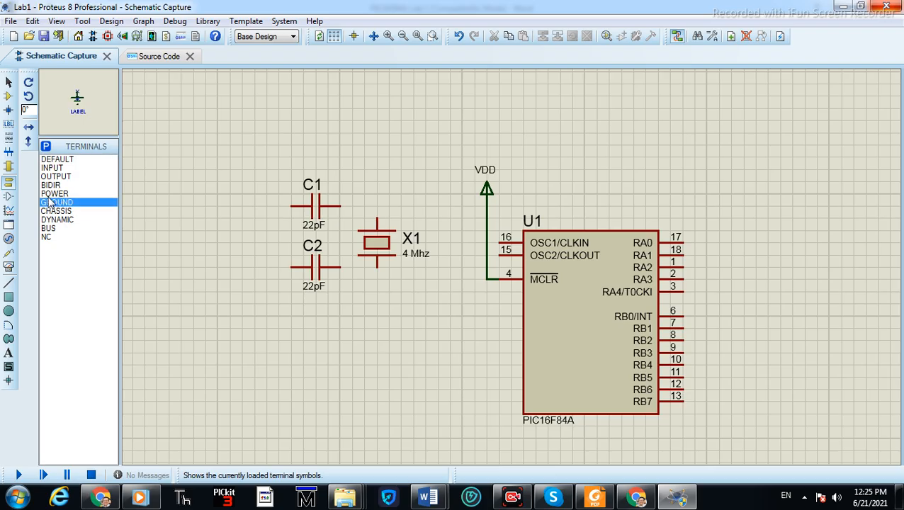
click(225, 243)
click(243, 255)
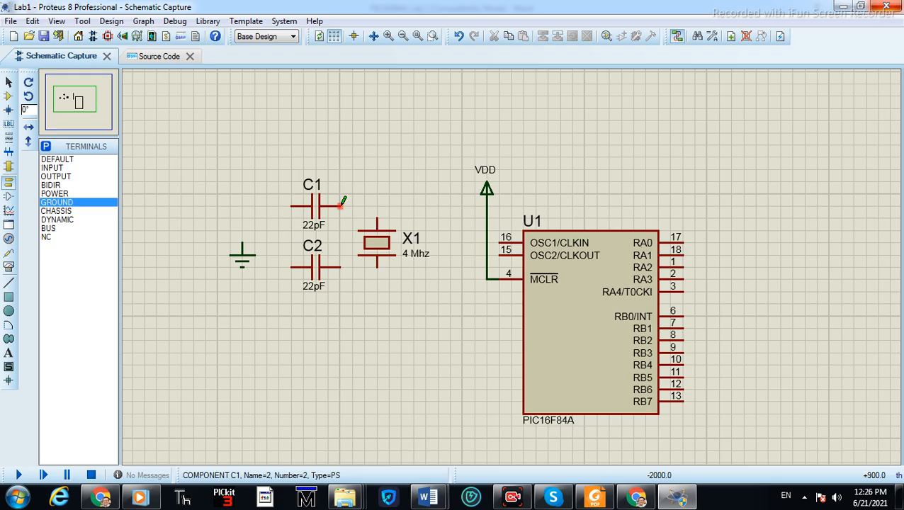
Wire the right ends of C1 and C2 to the crystal's top and bottom pins
click(342, 205)
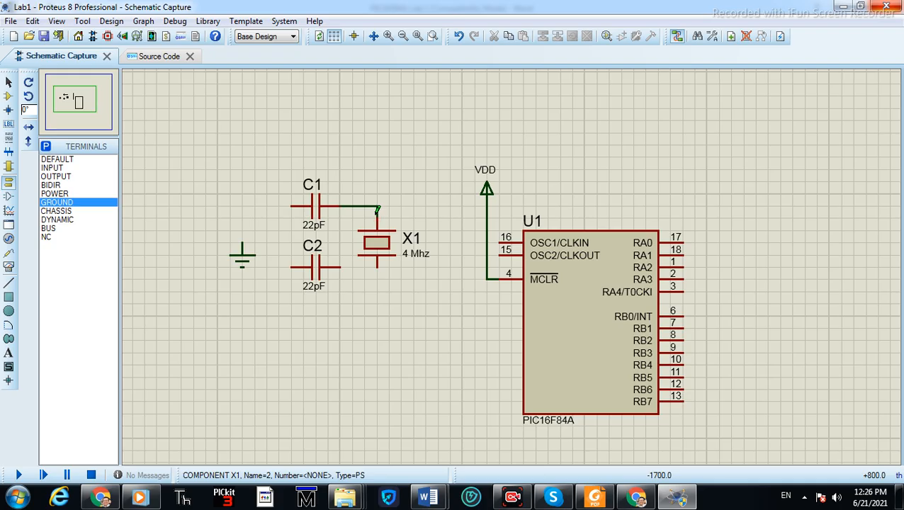
click(377, 210)
click(341, 267)
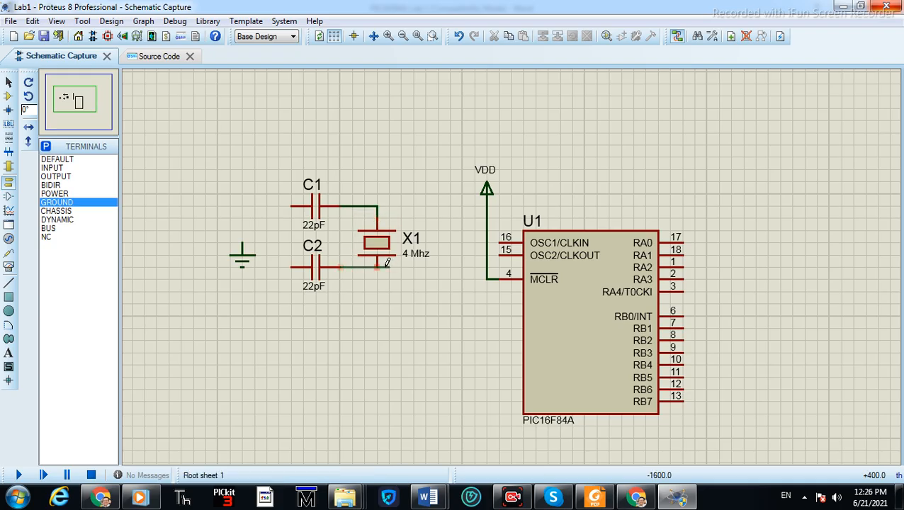
click(376, 267)
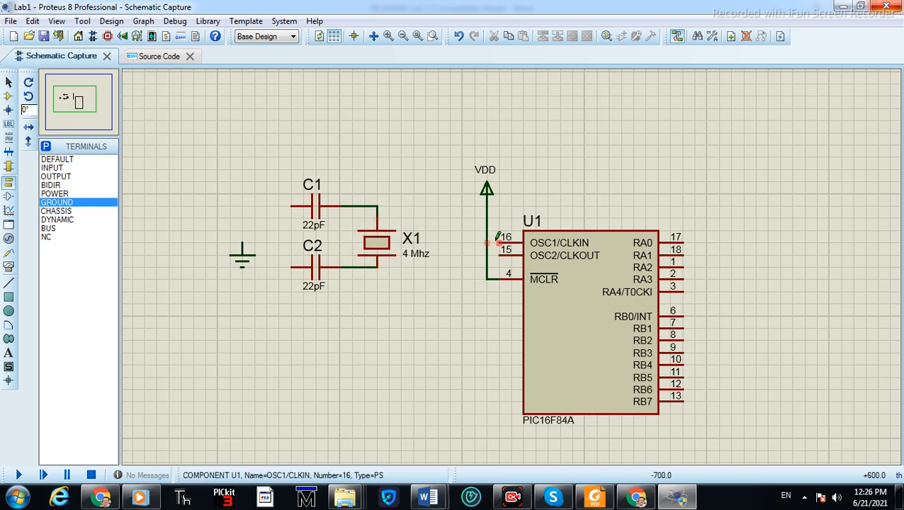
Wire OSC1/CLKIN to the crystal's top node and OSC2/CLKOUT to its bottom node
click(497, 240)
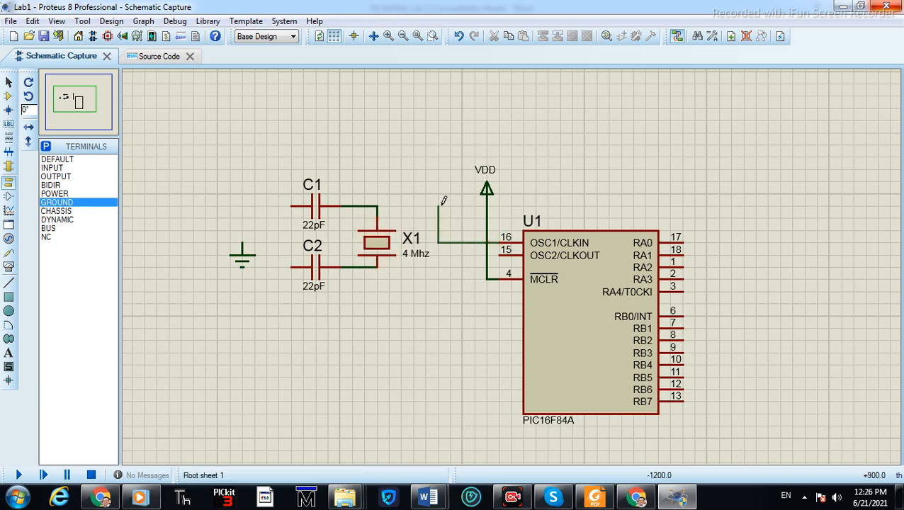
click(376, 206)
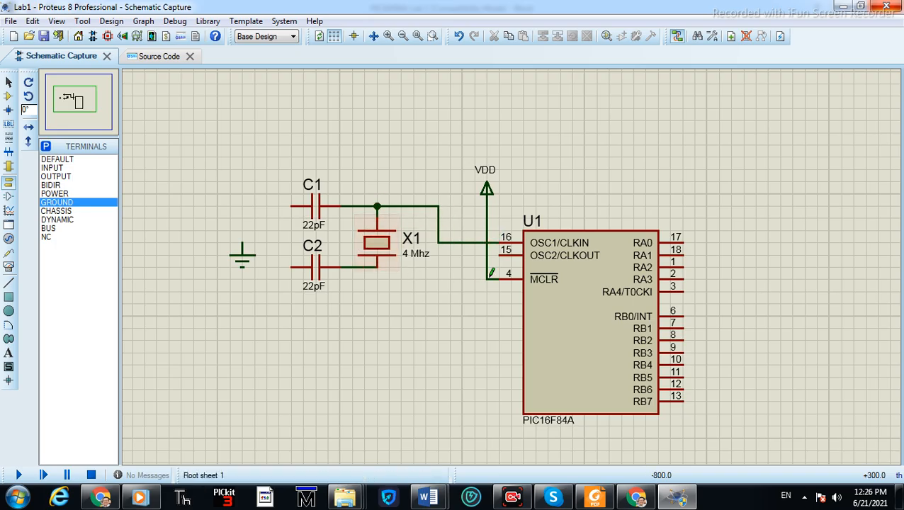
click(496, 255)
click(377, 267)
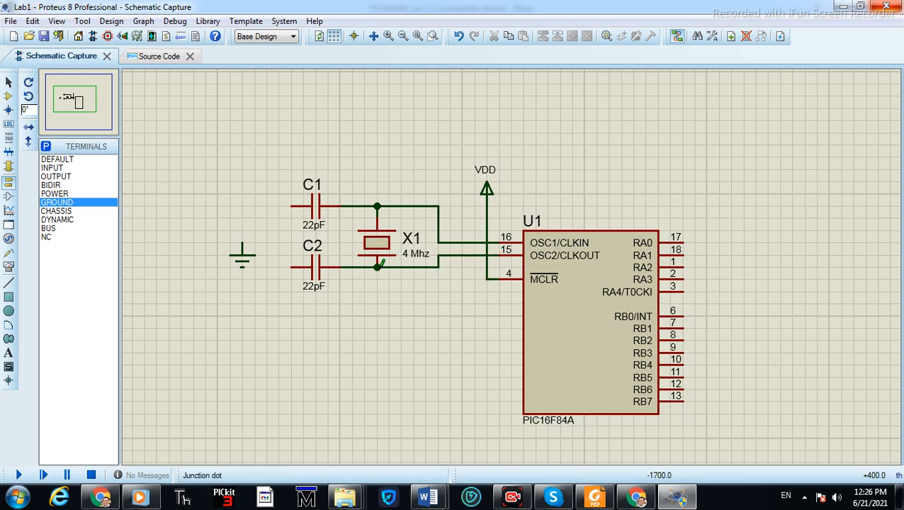
Wire the left ends of both capacitors to the ground terminal
click(291, 206)
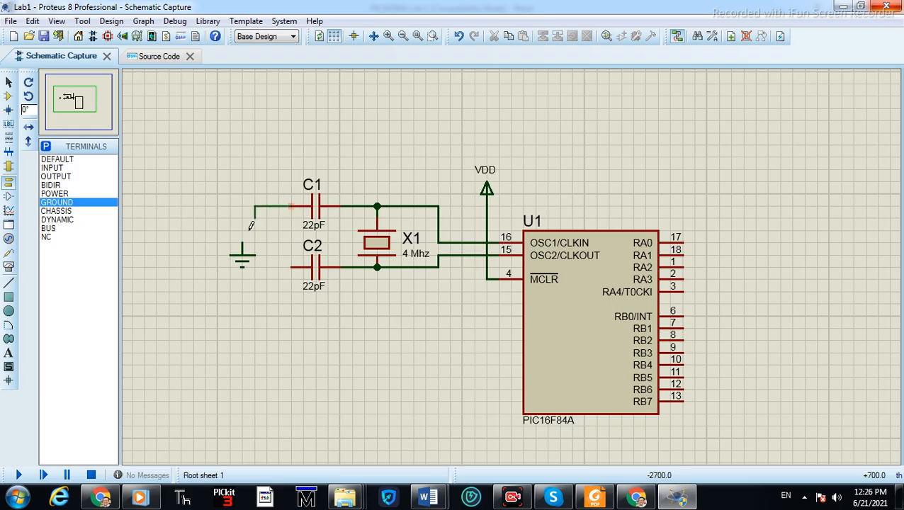
click(241, 247)
click(291, 267)
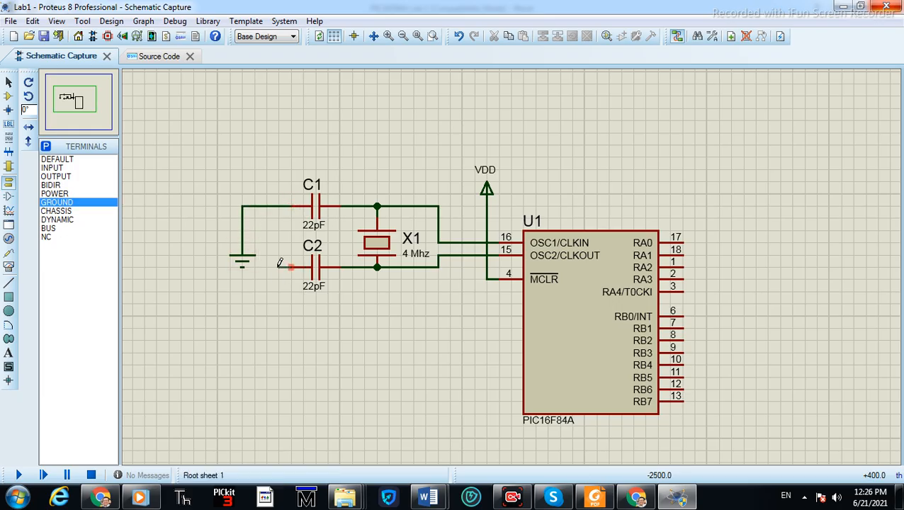
click(281, 206)
scroll(552, 326, down, 3)
scroll(559, 329, up, 3)
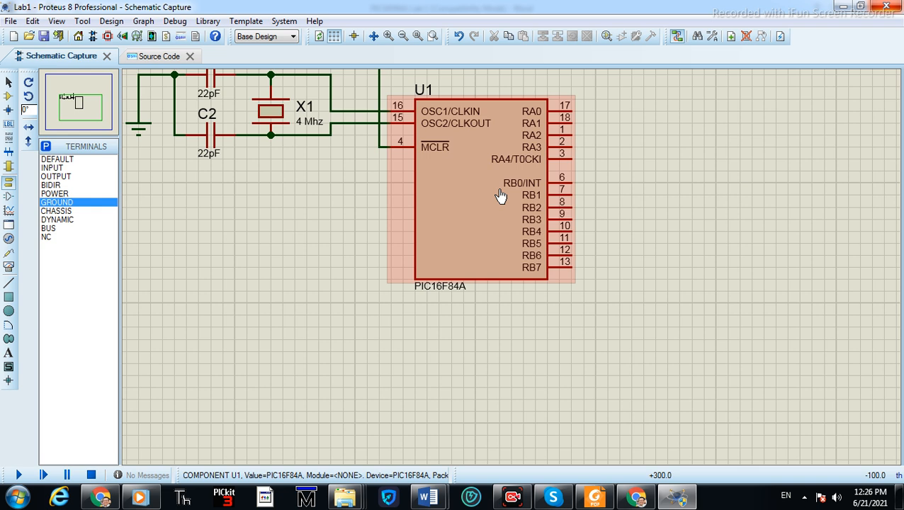
scroll(496, 212, down, 3)
scroll(509, 276, up, 3)
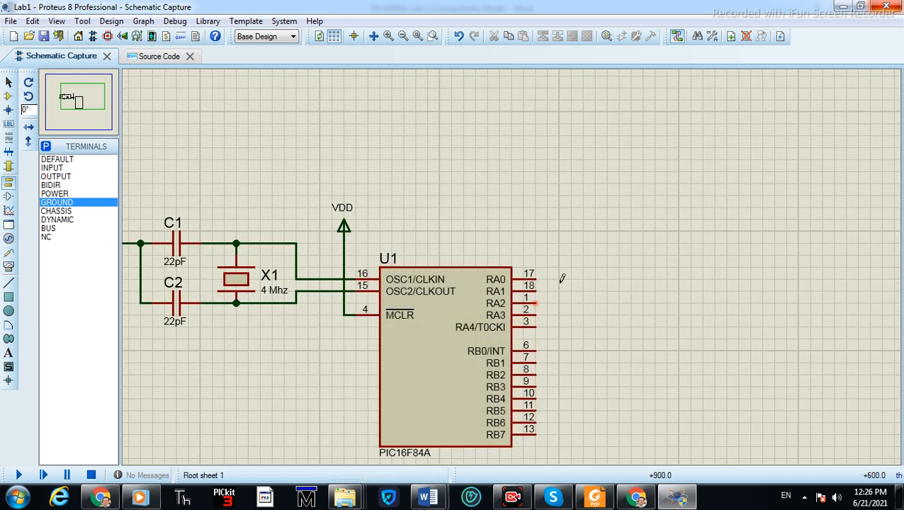
scroll(545, 279, down, 1)
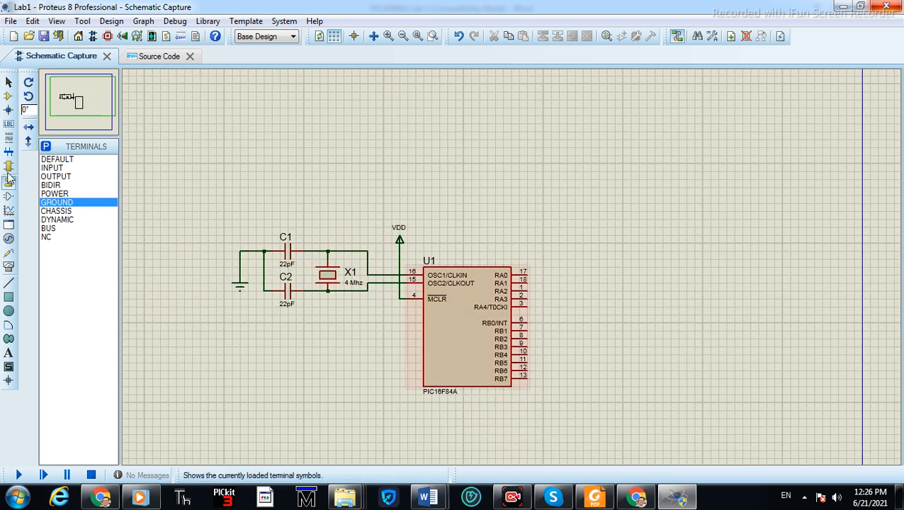
click(46, 147)
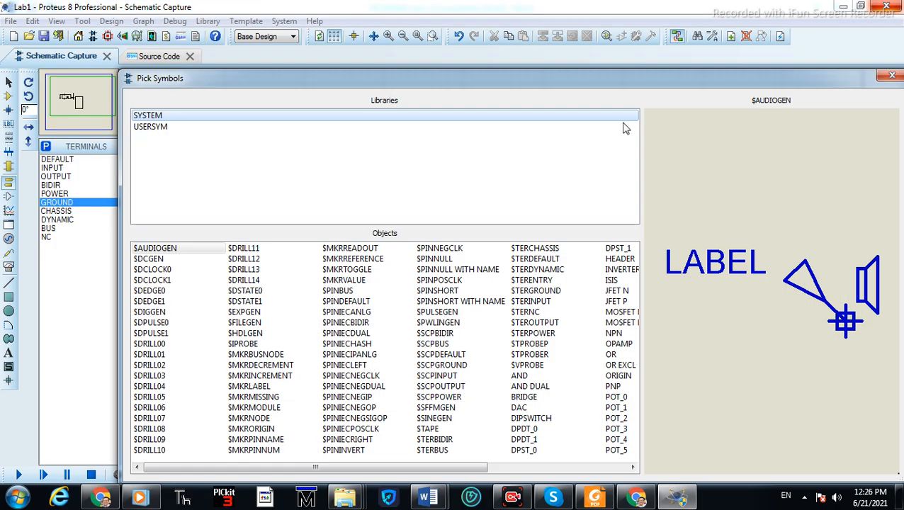
click(891, 75)
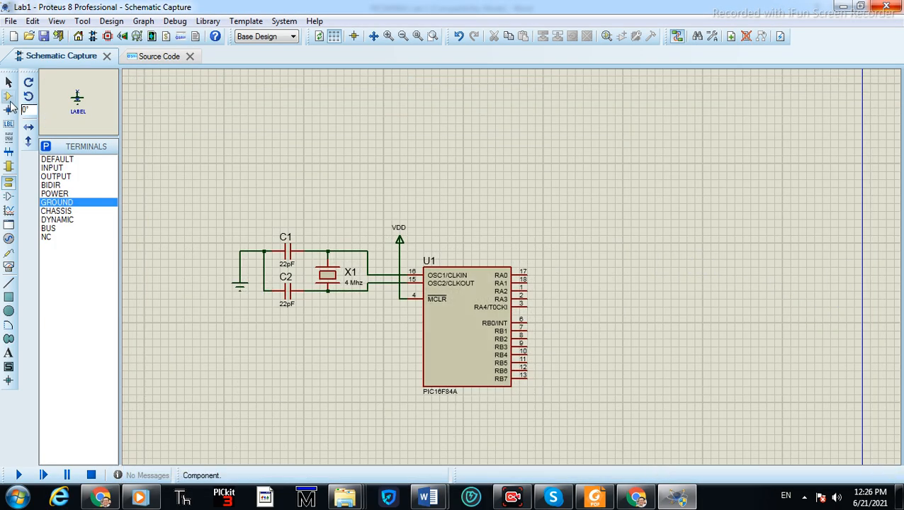
Search the component library for 330 ohms and browse the matching parts
click(9, 96)
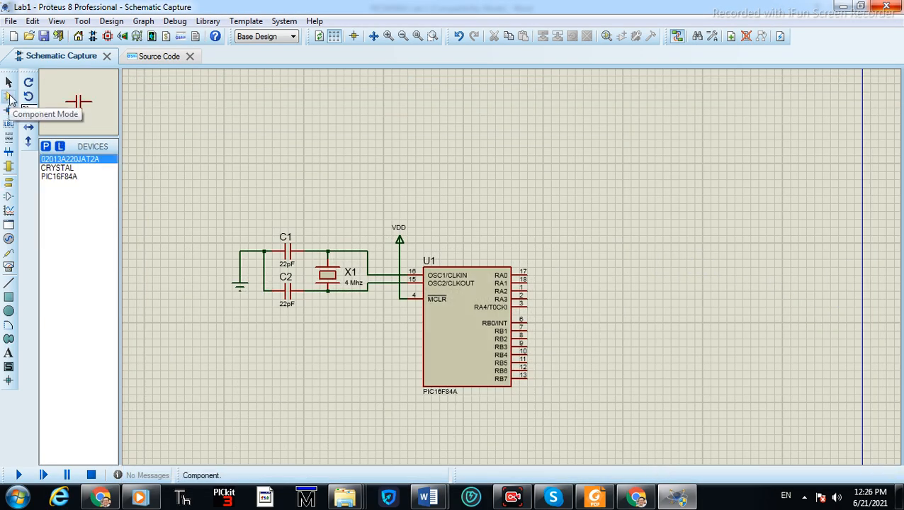
click(45, 146)
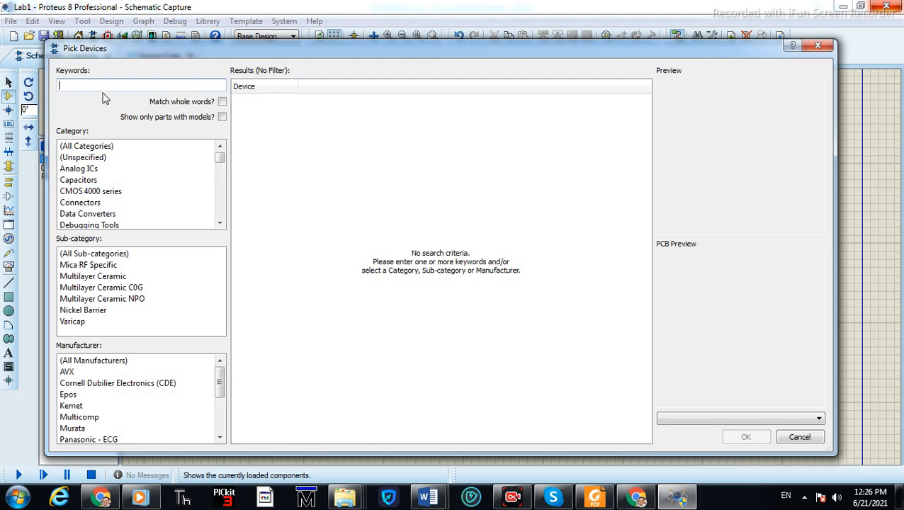
text(33)
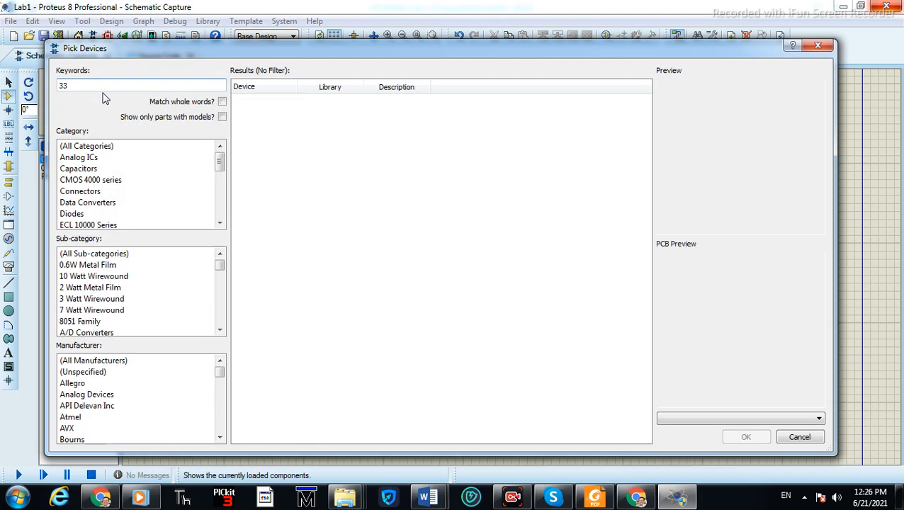
text(0)
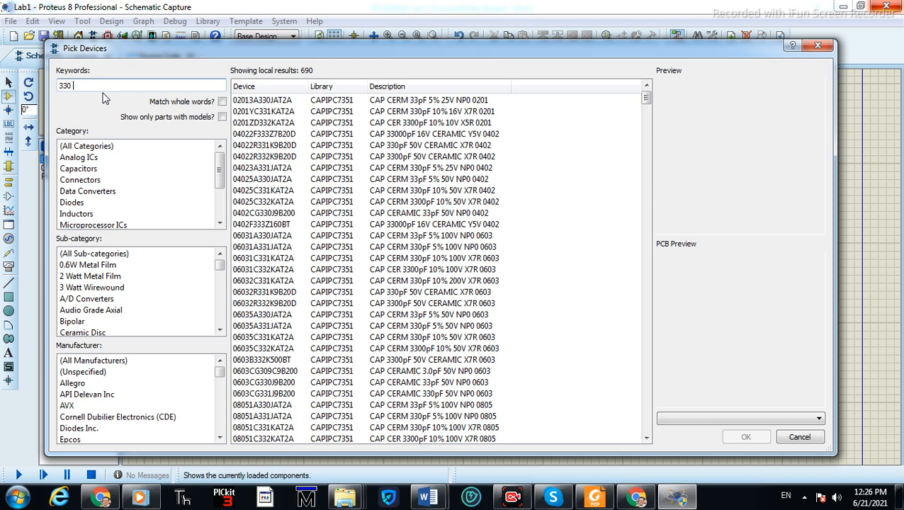
text( h)
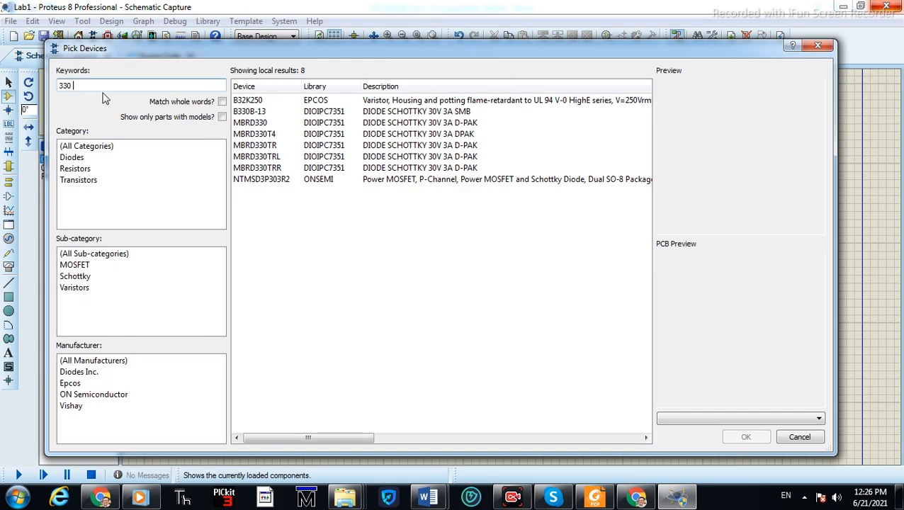
text(hms)
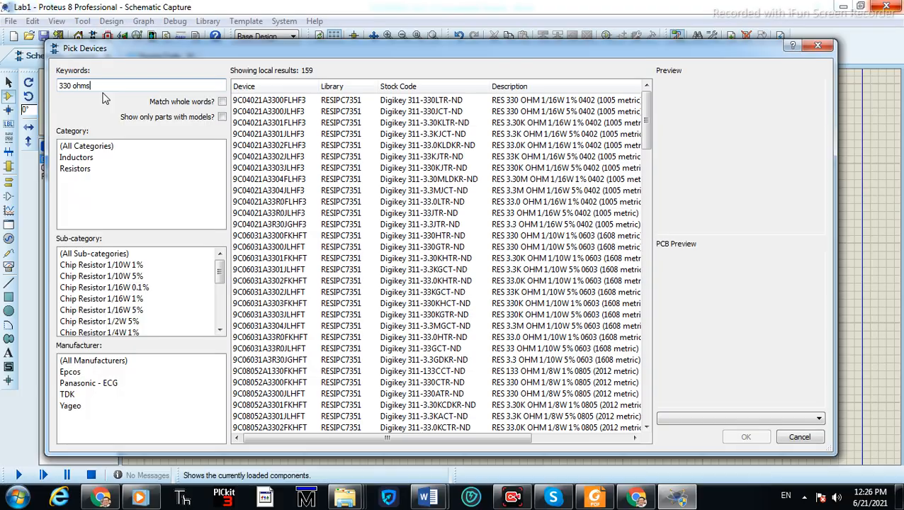
click(407, 112)
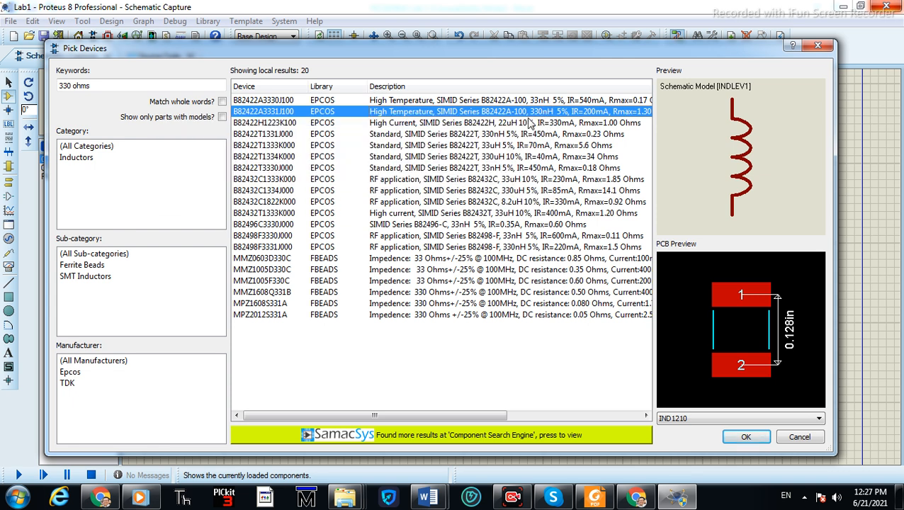
click(503, 146)
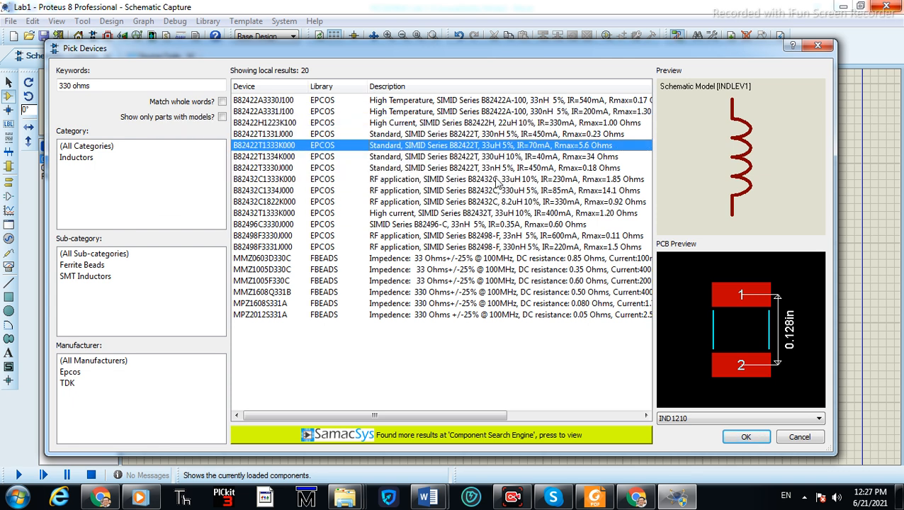
click(481, 248)
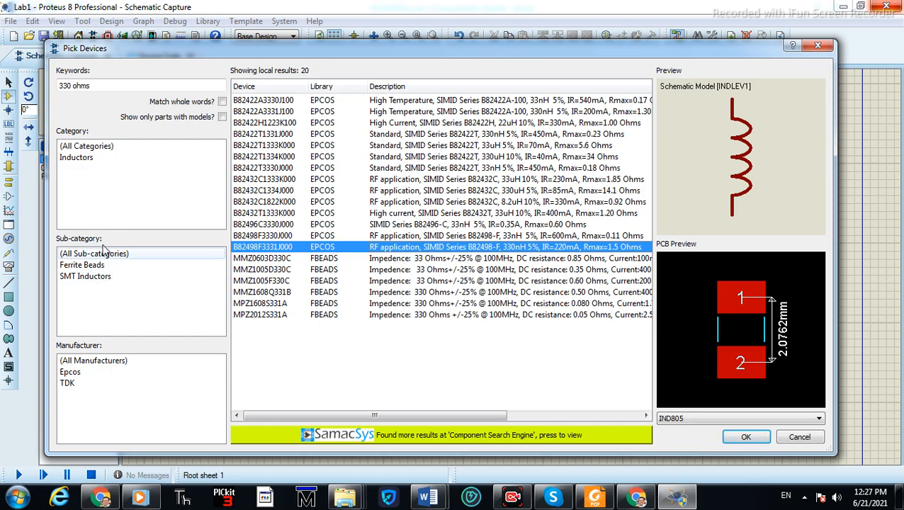
Search for 330 among 0.6W Metal Film resistors, pick MINRES330R and place it as R1 to the right of RA0
click(100, 89)
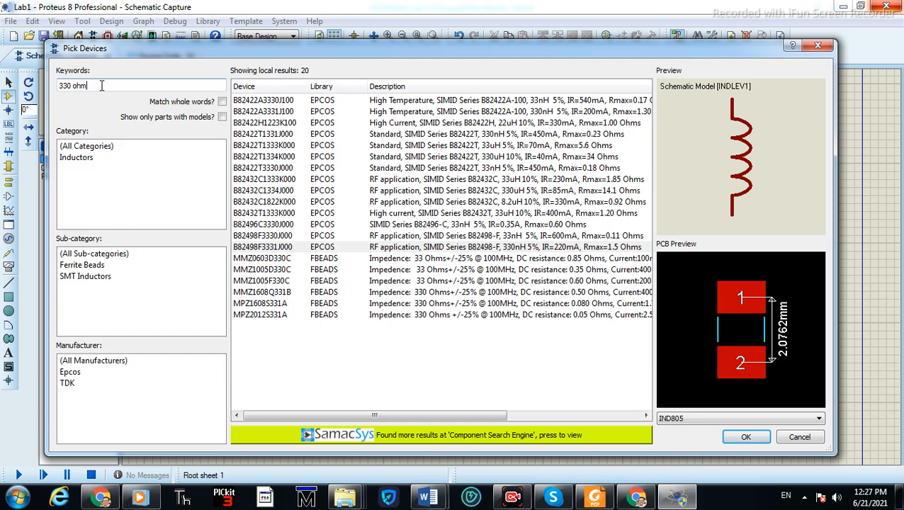
key(BackSpace)
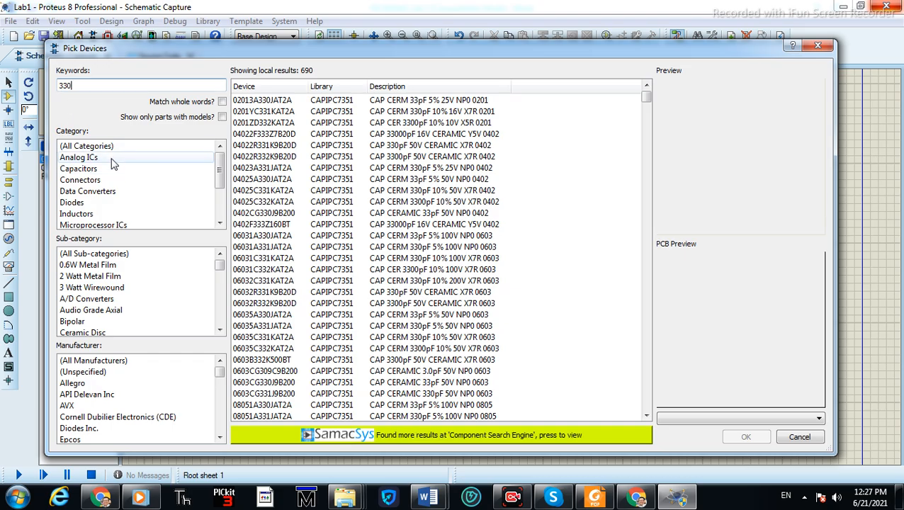
drag(221, 179, 222, 204)
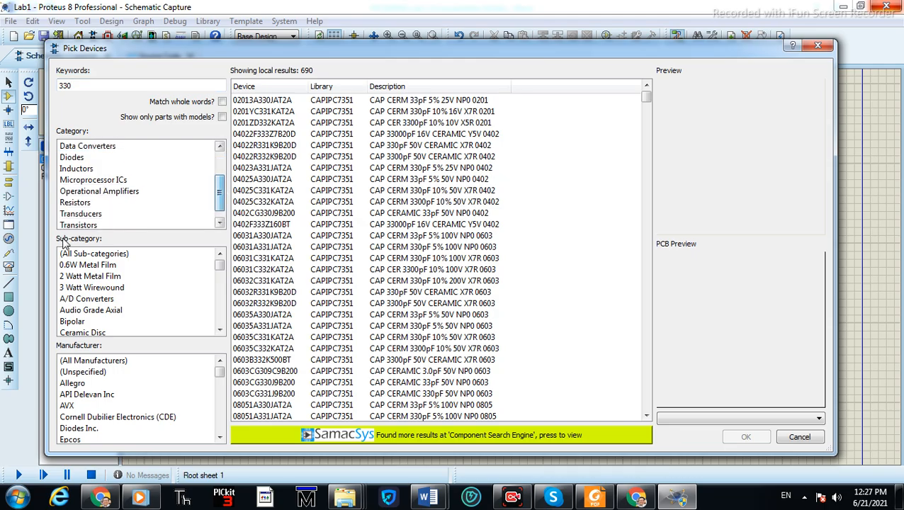
click(75, 203)
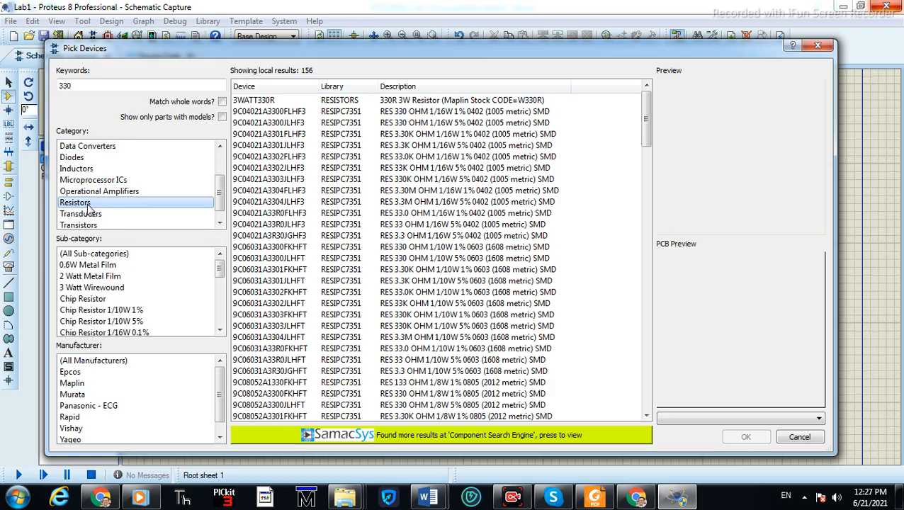
click(97, 267)
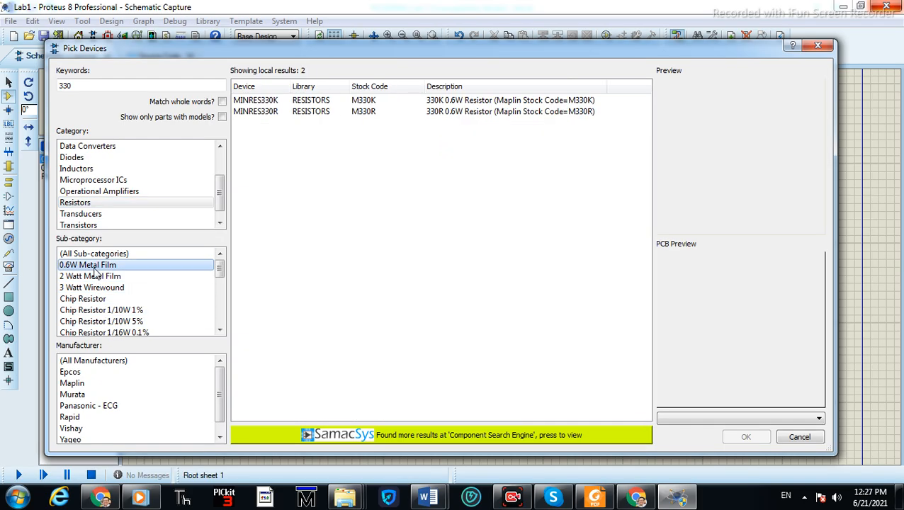
click(432, 116)
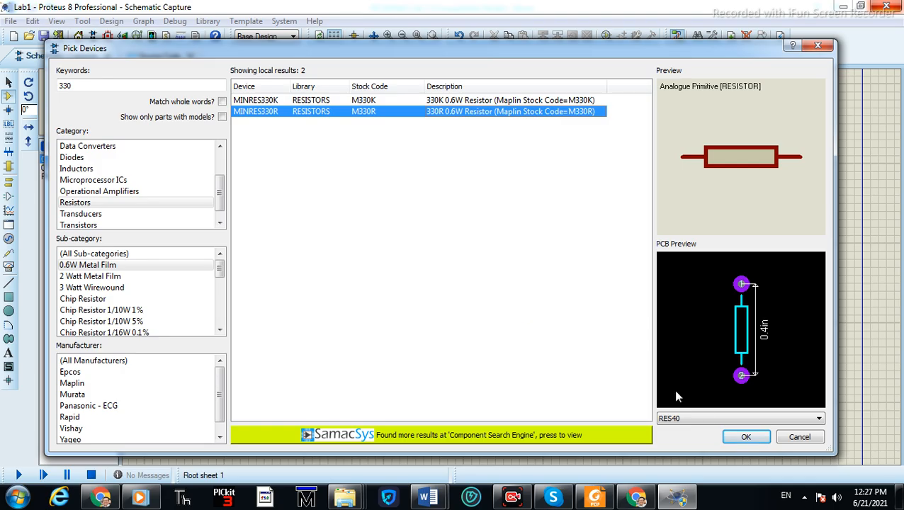
click(746, 437)
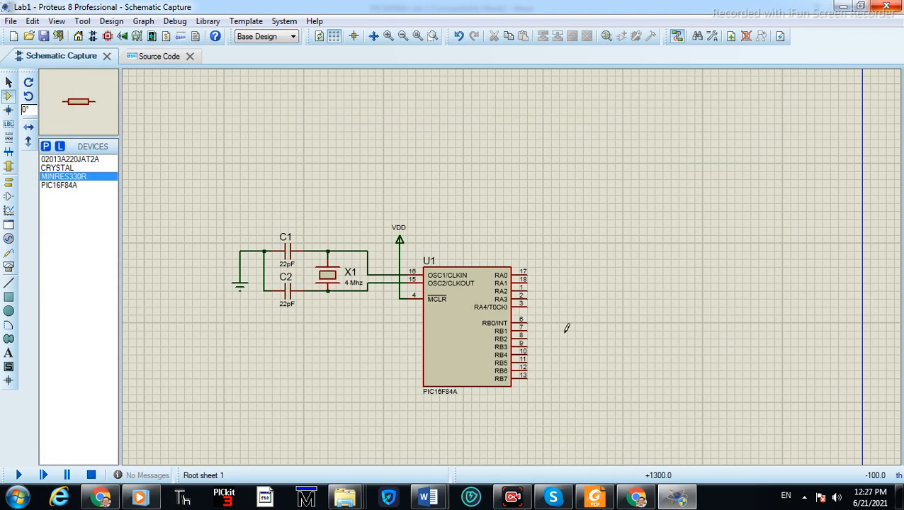
click(579, 275)
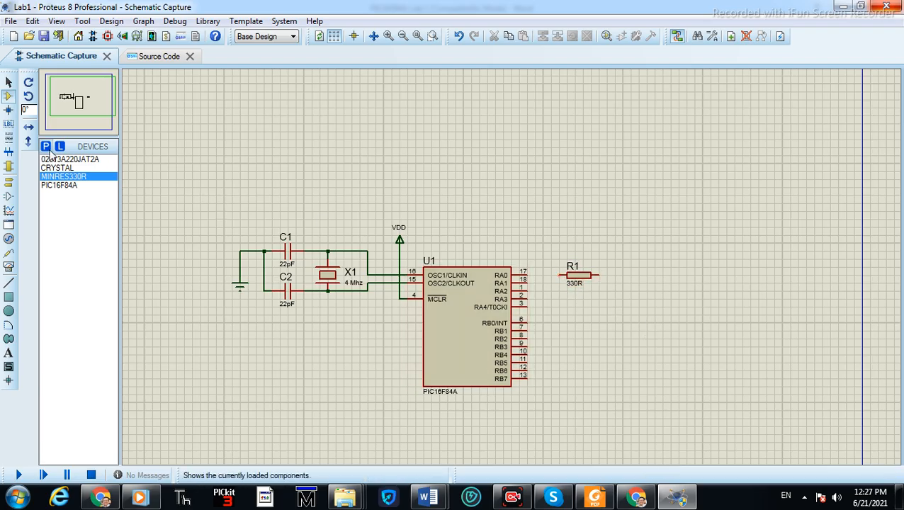
Pick the LED-RED device from the library and place it as D1 below and right of R1
click(46, 147)
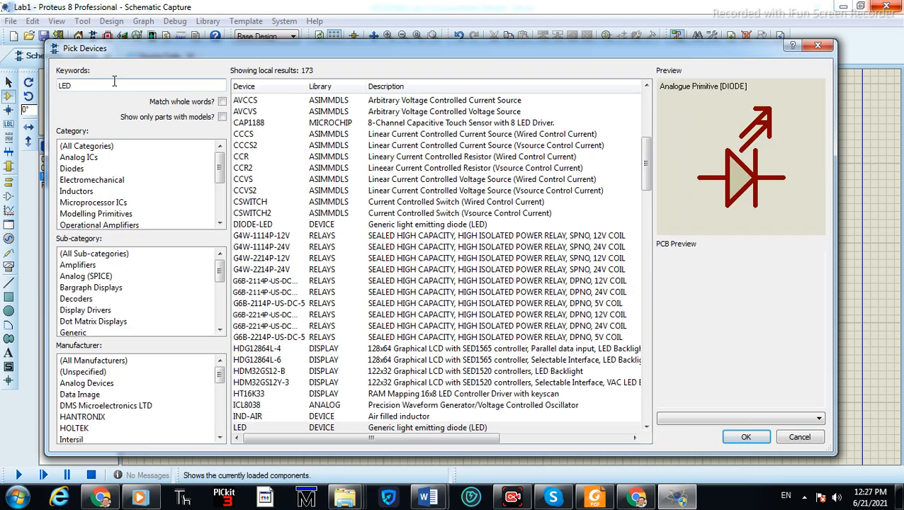
text(LED-red)
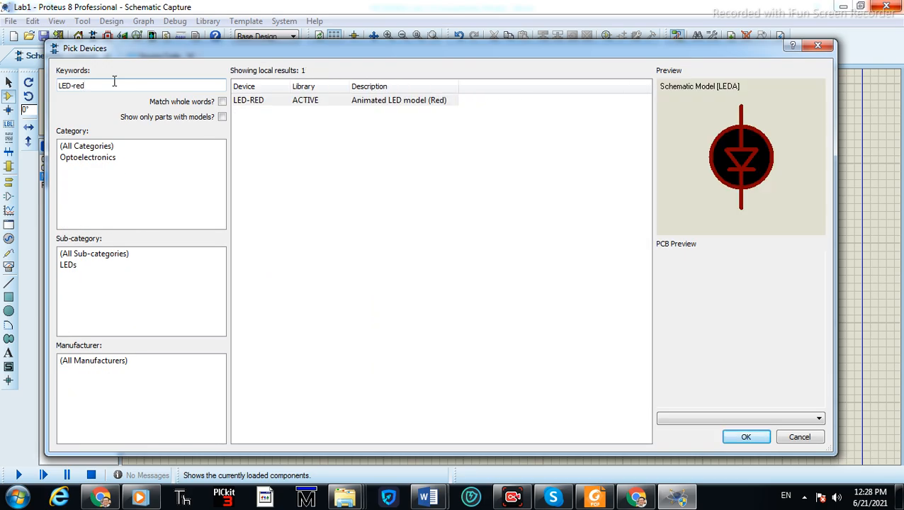
click(306, 105)
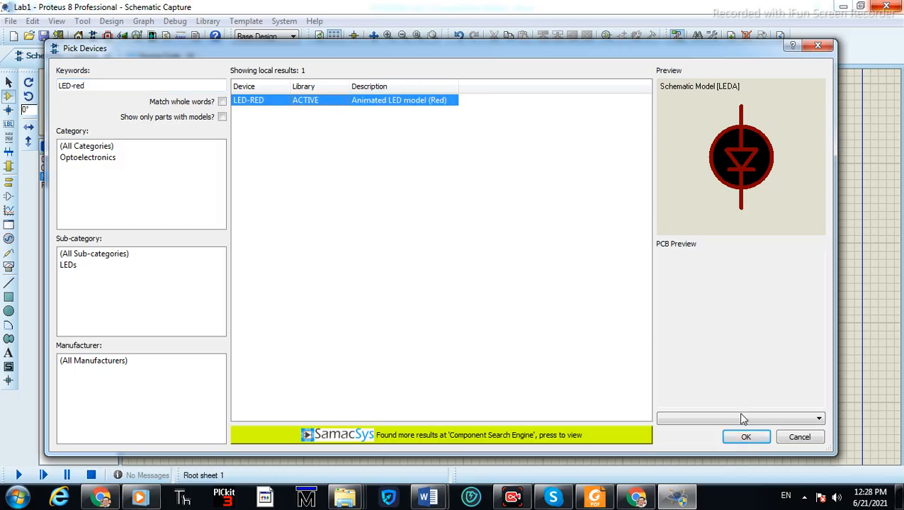
click(737, 439)
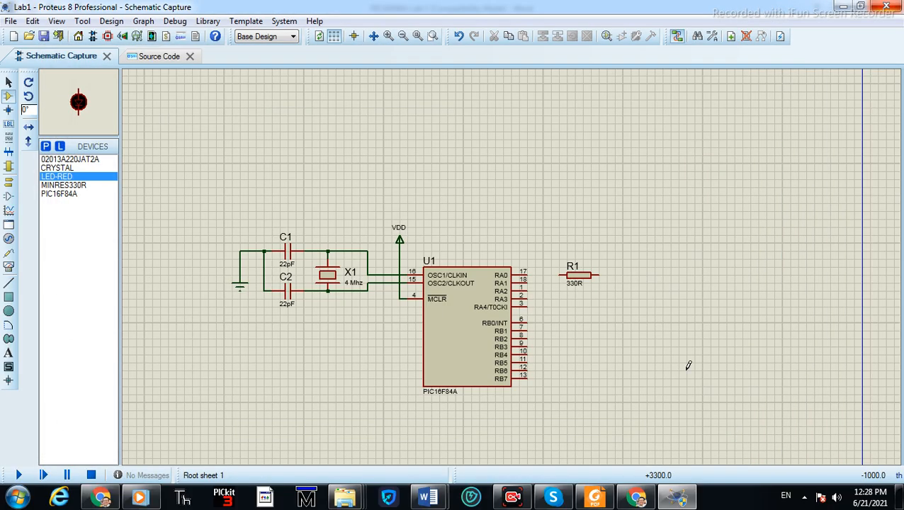
click(623, 307)
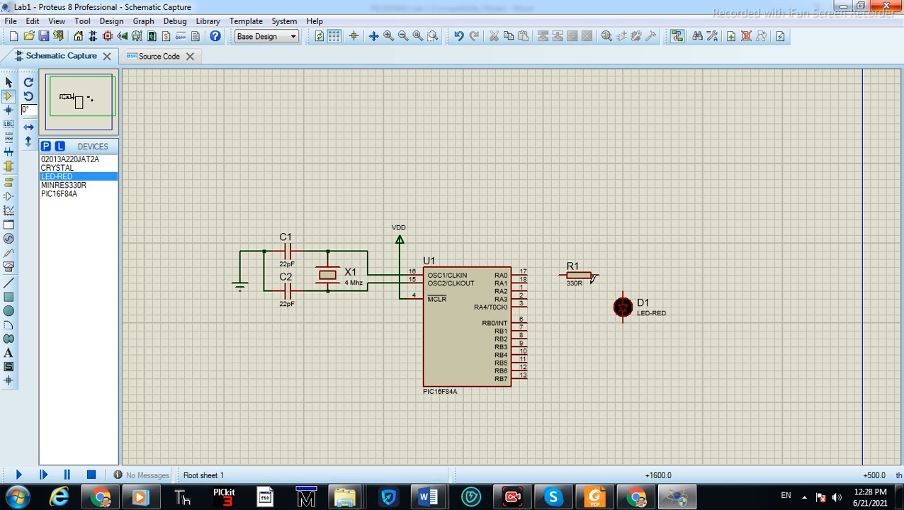
Wire R1's right end to the LED's top pin and pin RA0 to R1's left end
scroll(593, 277, up, 2)
click(598, 276)
click(476, 240)
click(260, 212)
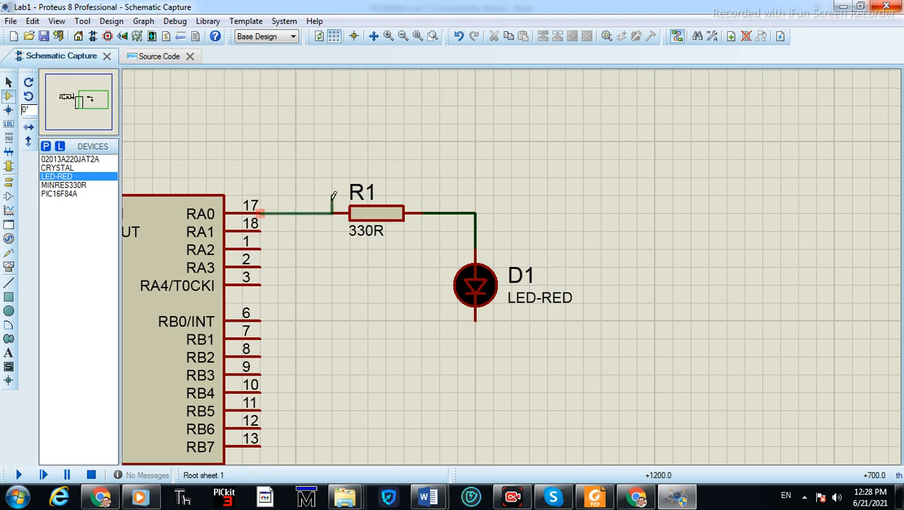
click(330, 212)
Place a ground terminal below the LED and connect it to the LED's bottom pin
scroll(419, 359, down, 3)
scroll(512, 263, up, 1)
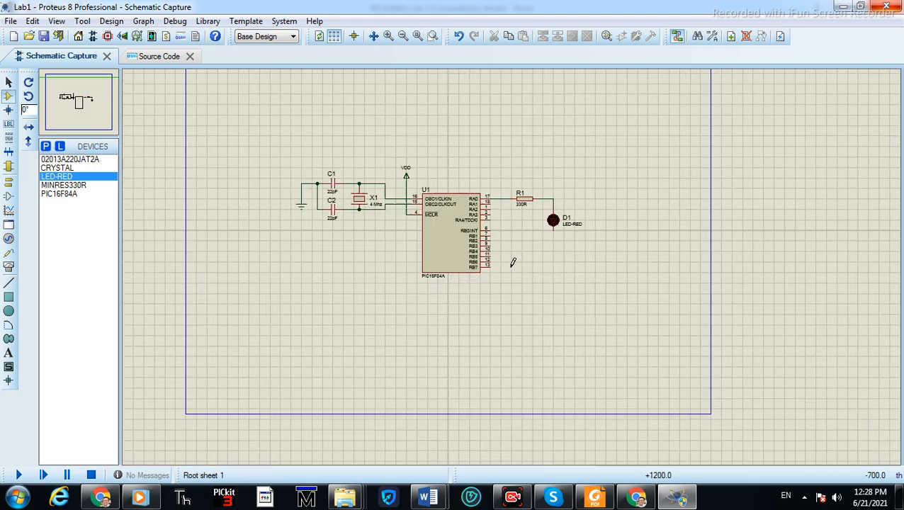
scroll(513, 263, up, 1)
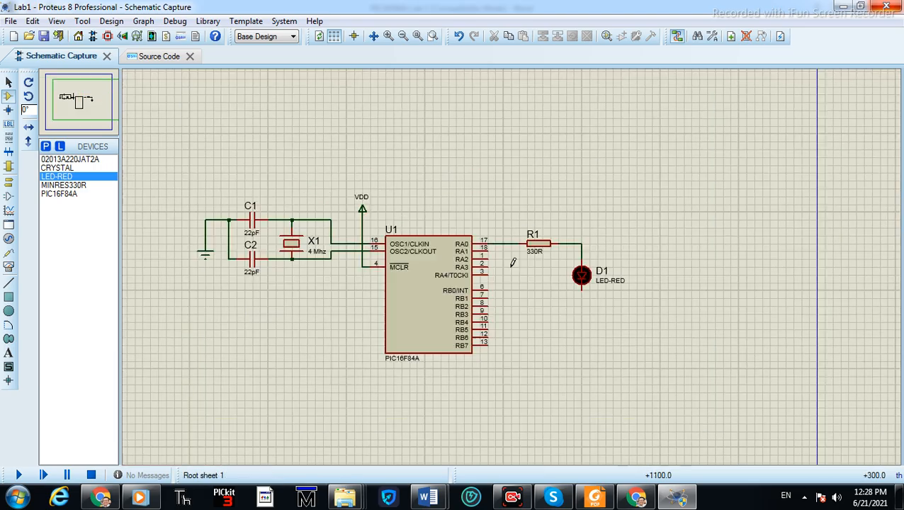
click(228, 220)
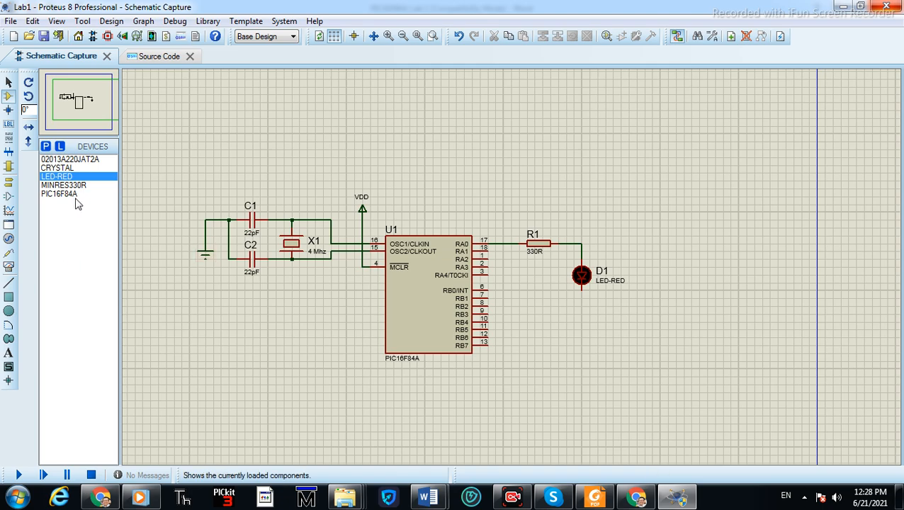
click(9, 182)
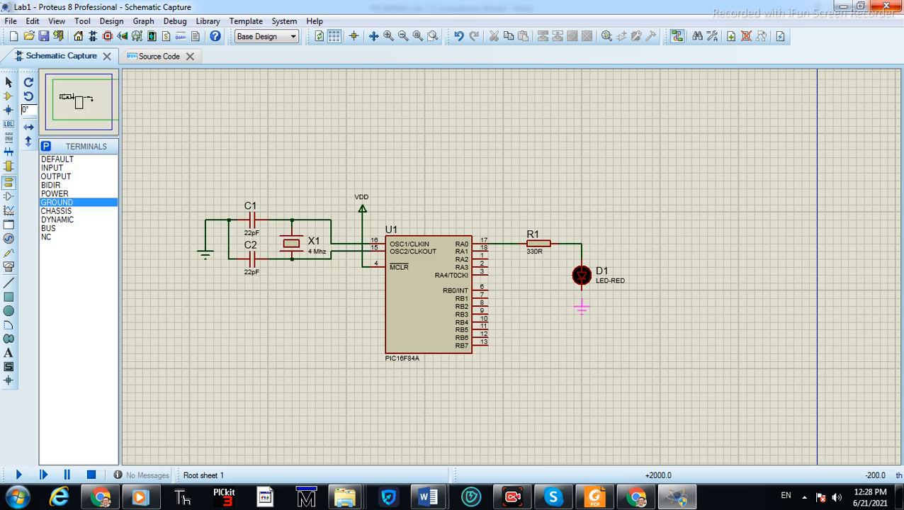
click(581, 317)
scroll(585, 312, up, 2)
click(510, 162)
scroll(508, 233, down, 2)
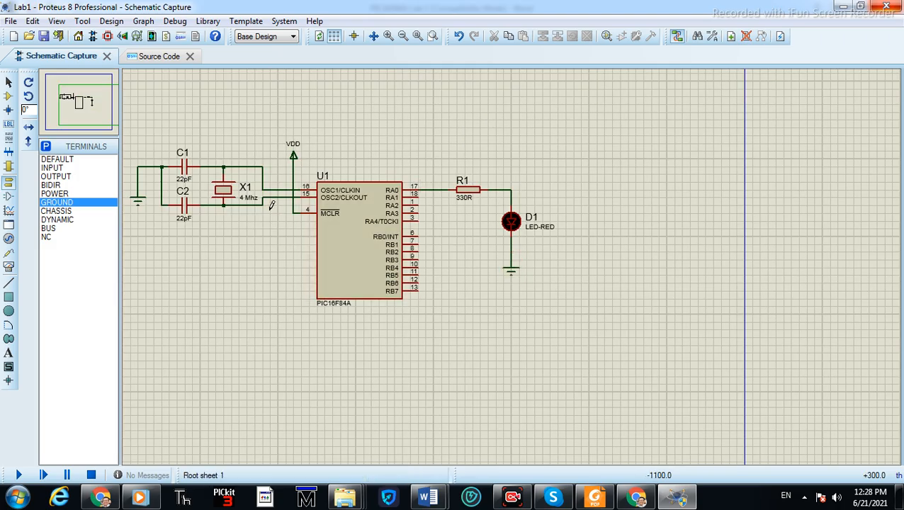
scroll(513, 261, up, 1)
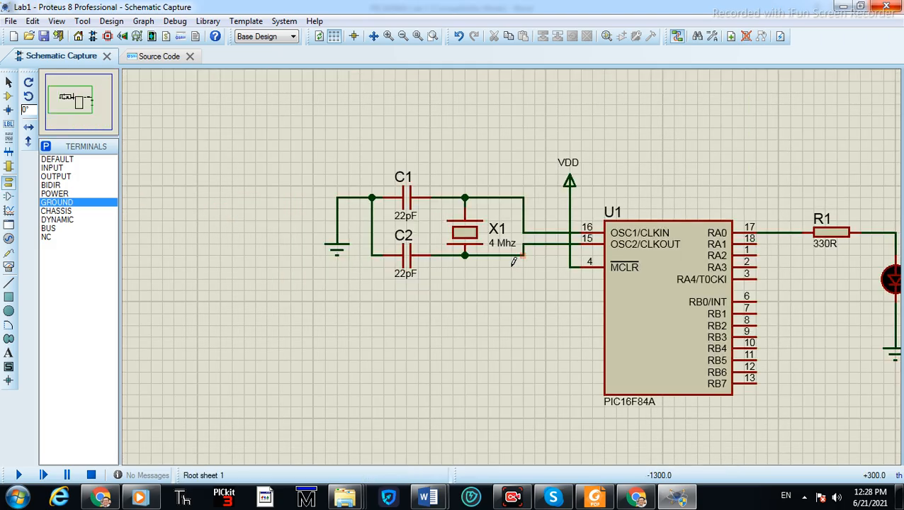
scroll(636, 292, down, 1)
scroll(785, 323, up, 1)
scroll(506, 265, down, 1)
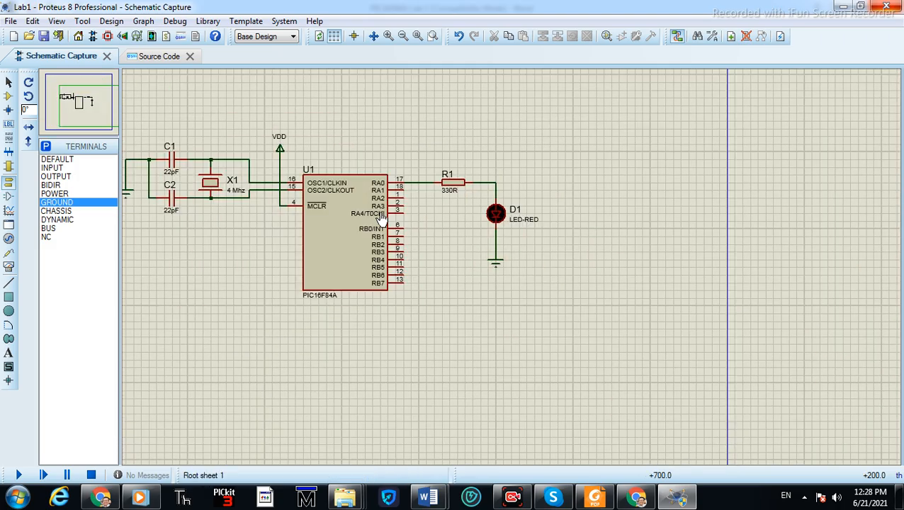